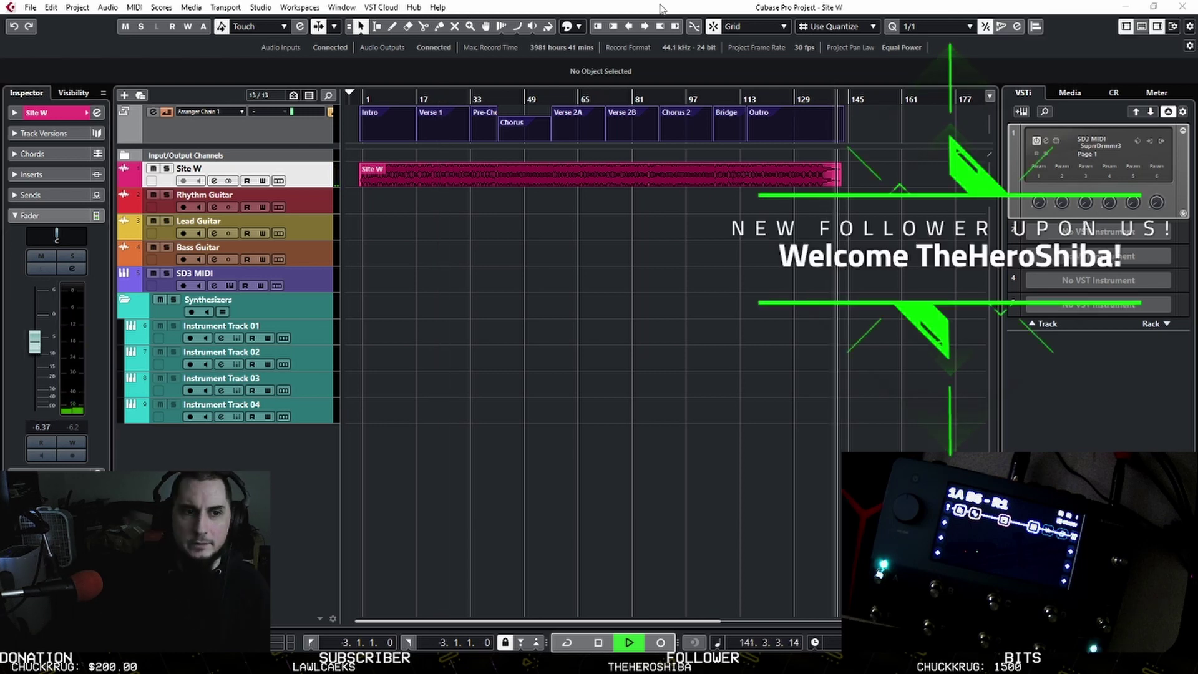
# Check the channel levels in the MixConsole and stop the song's playback.
pyautogui.press('space')
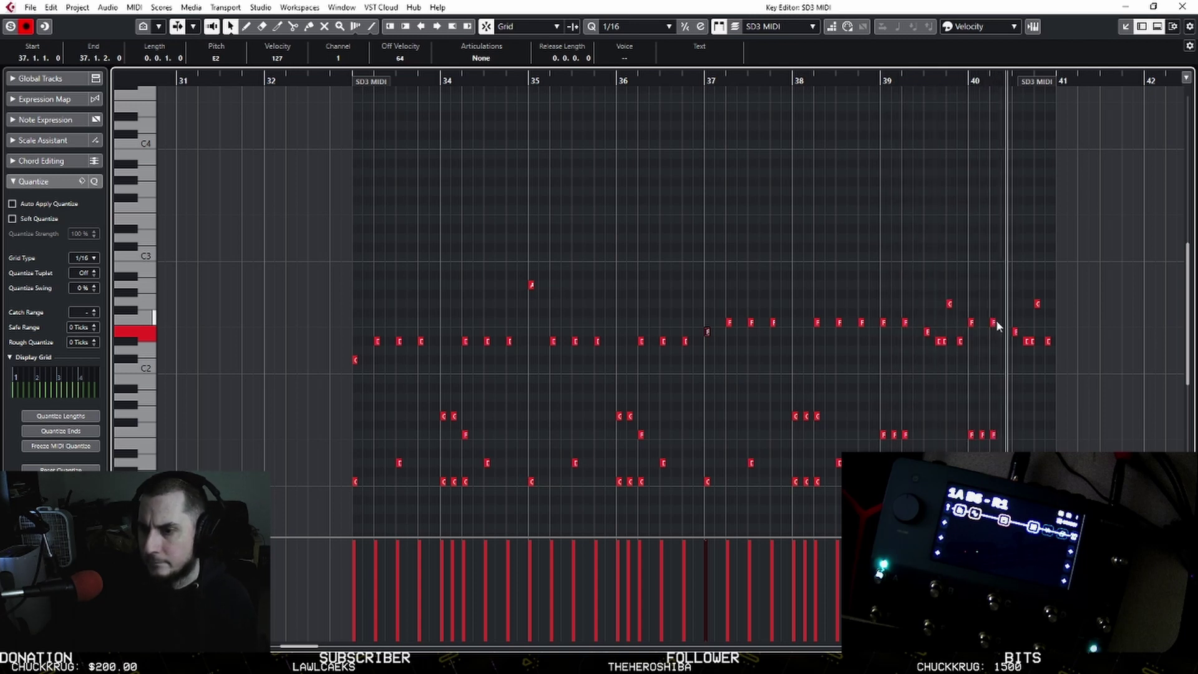
pyautogui.press('F3')
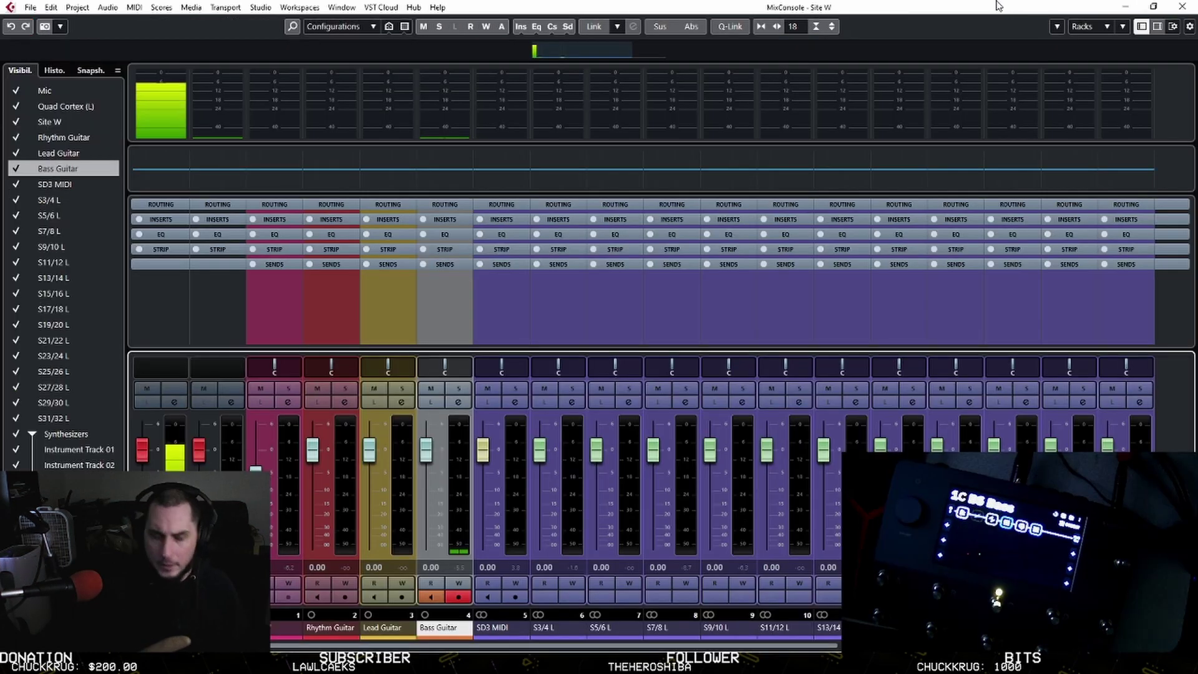
pyautogui.press('F3')
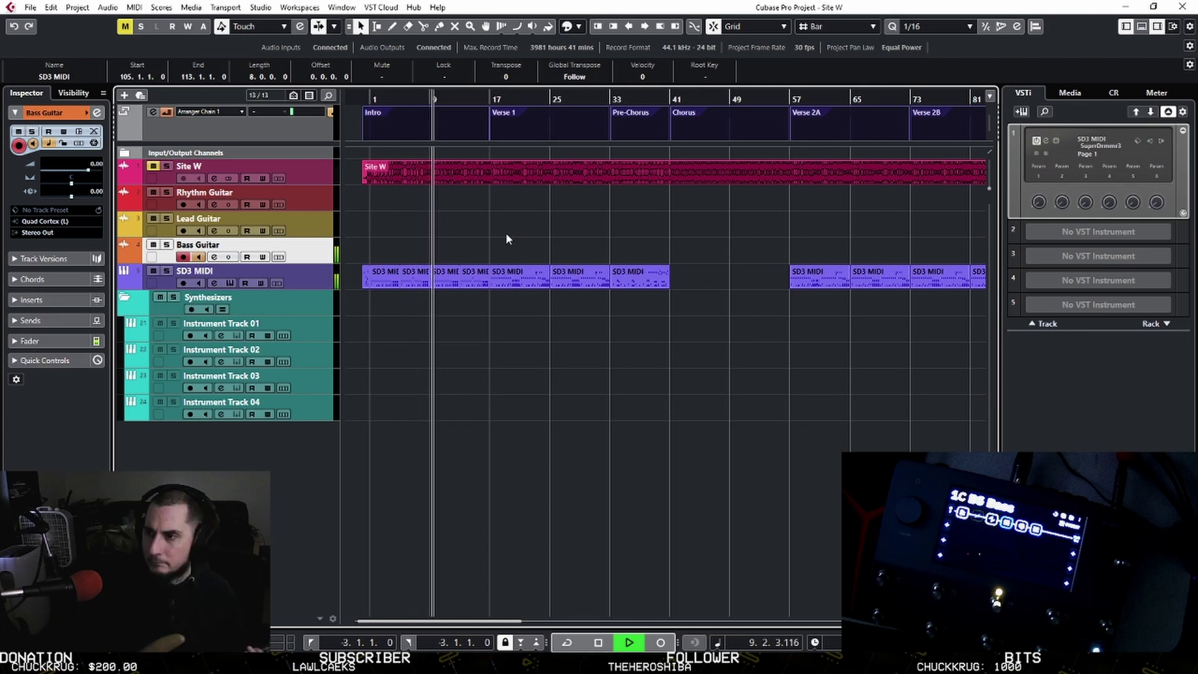
pyautogui.press('space')
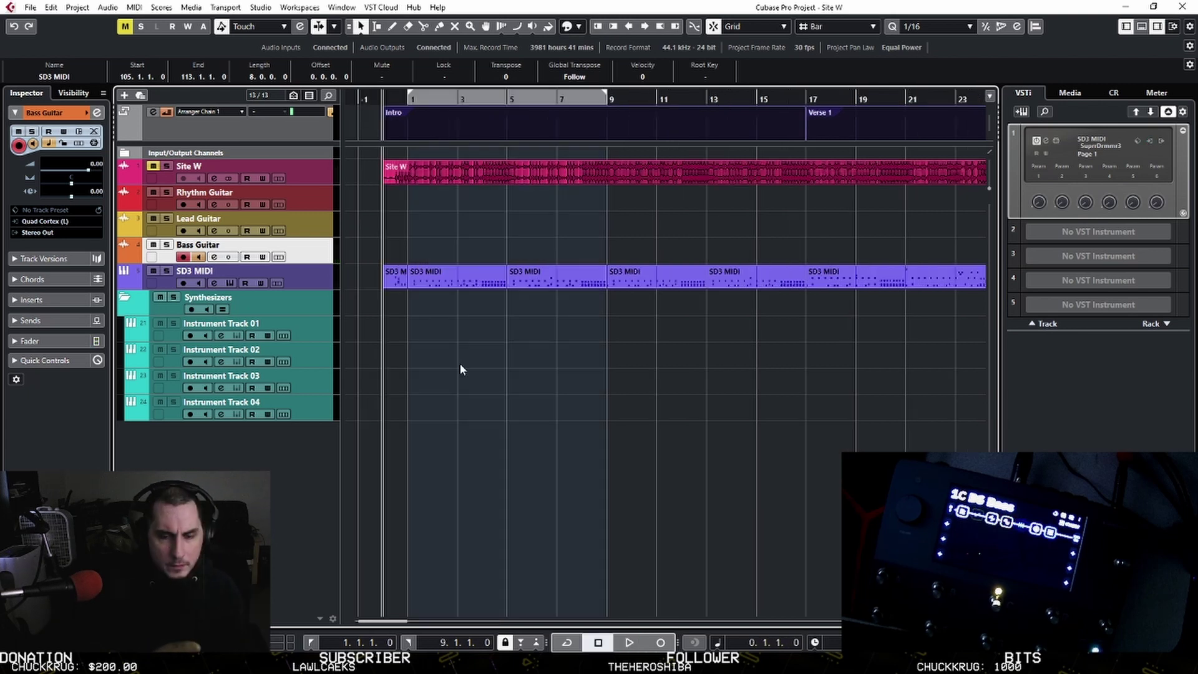
# Enable automatic punch in and punch out for the locator range from bar 1 to bar 9.
pyautogui.click(522, 643)
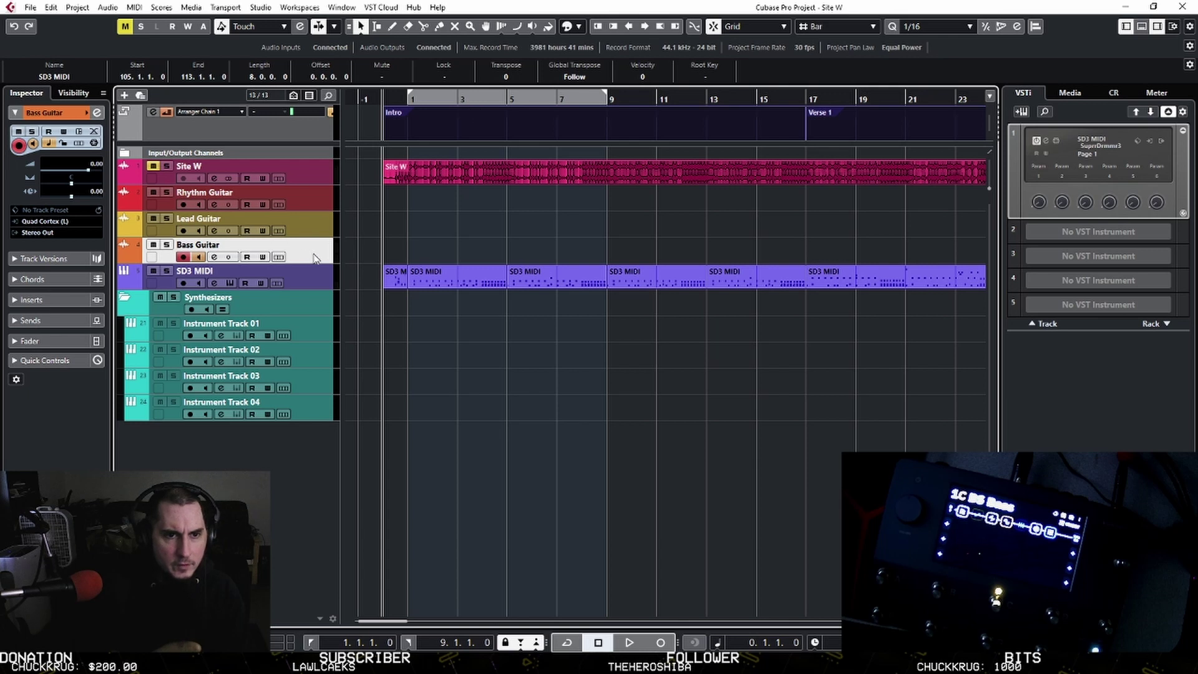
pyautogui.press('KP_Multiply')
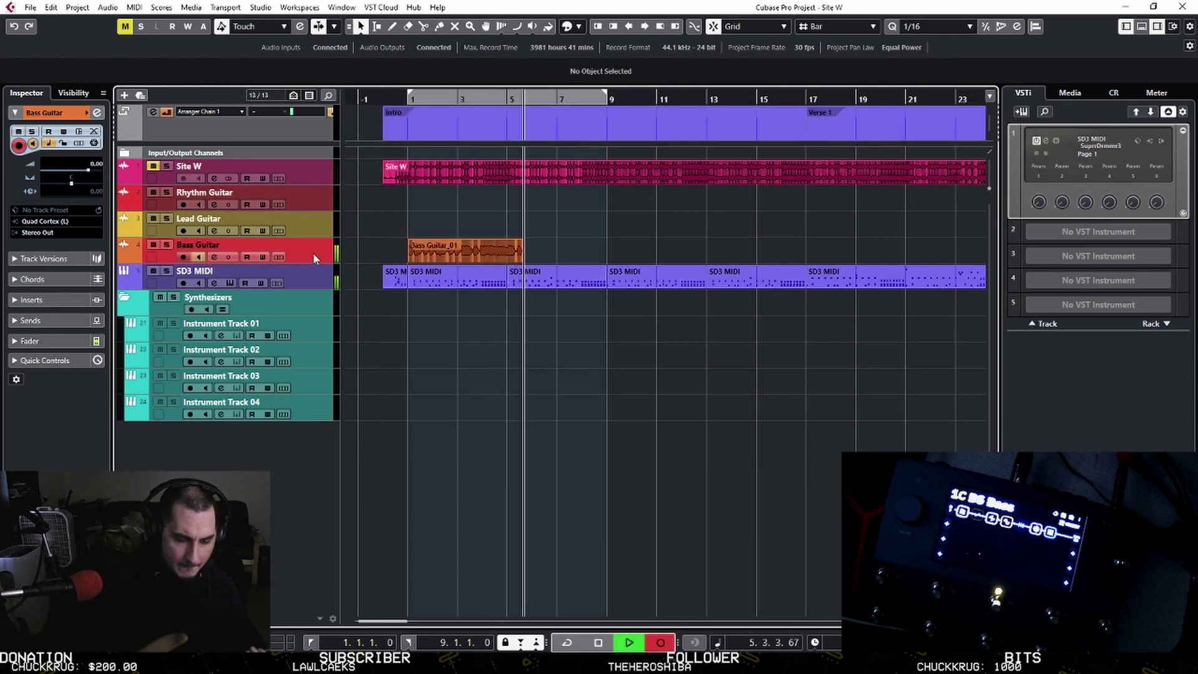
pyautogui.press('space')
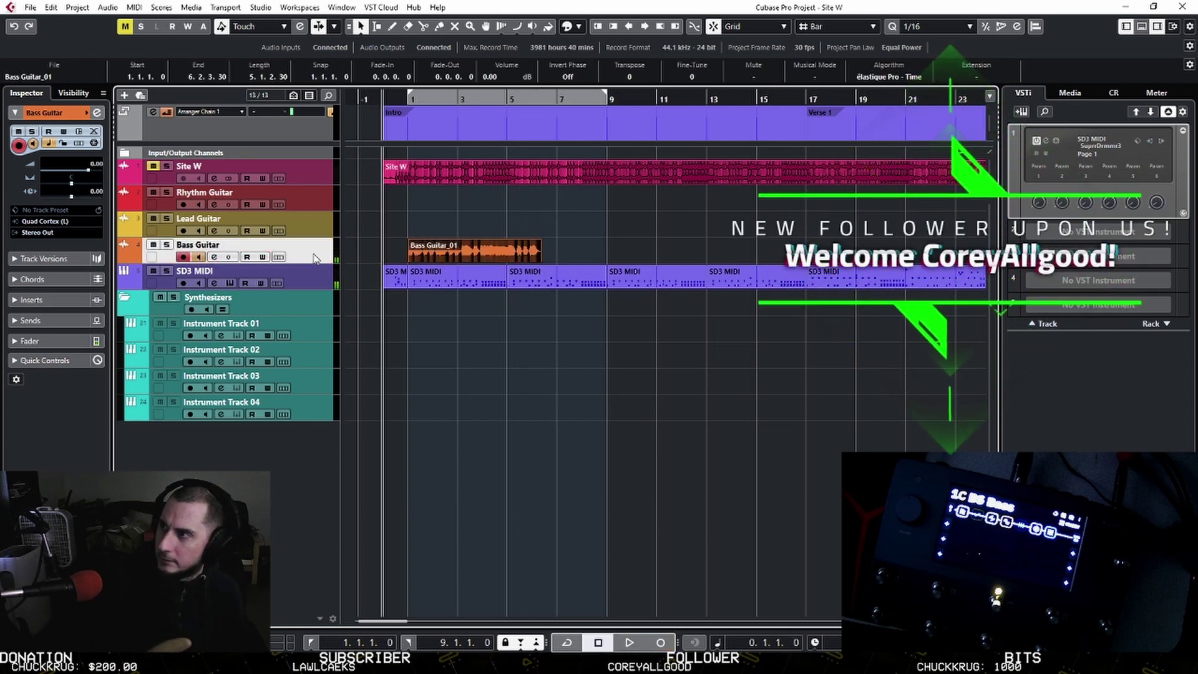
pyautogui.press('Delete')
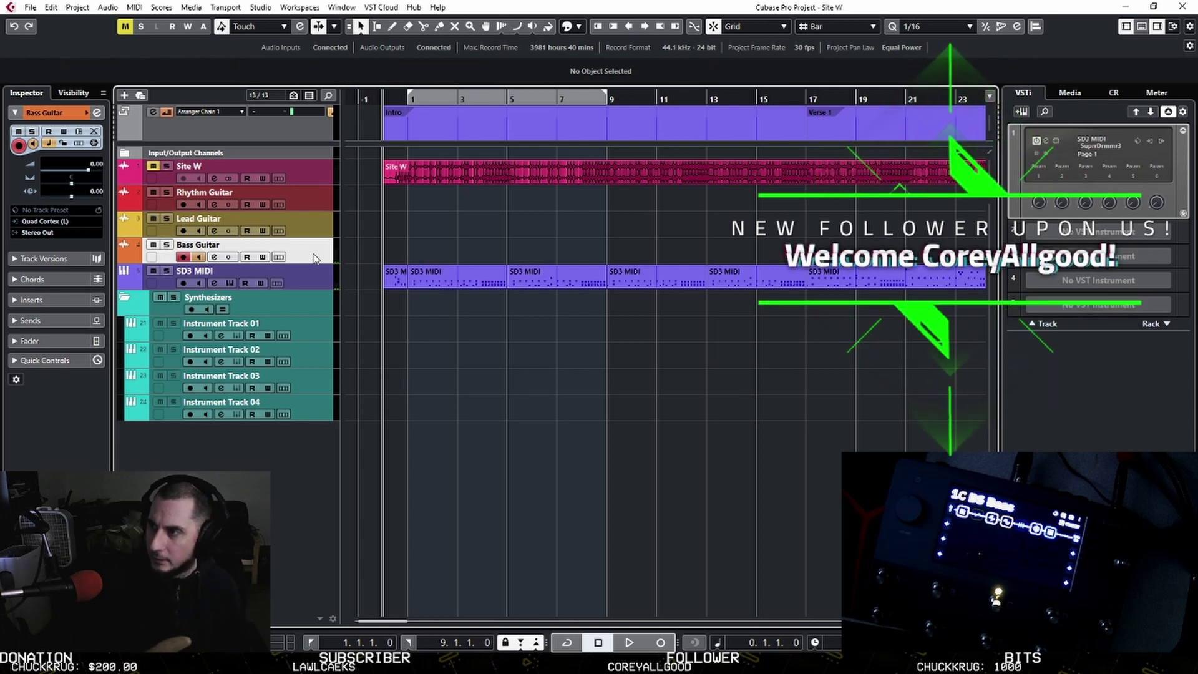
# Record an eight-bar take on the Bass Guitar track from bar 1 to bar 9.
pyautogui.press('space')
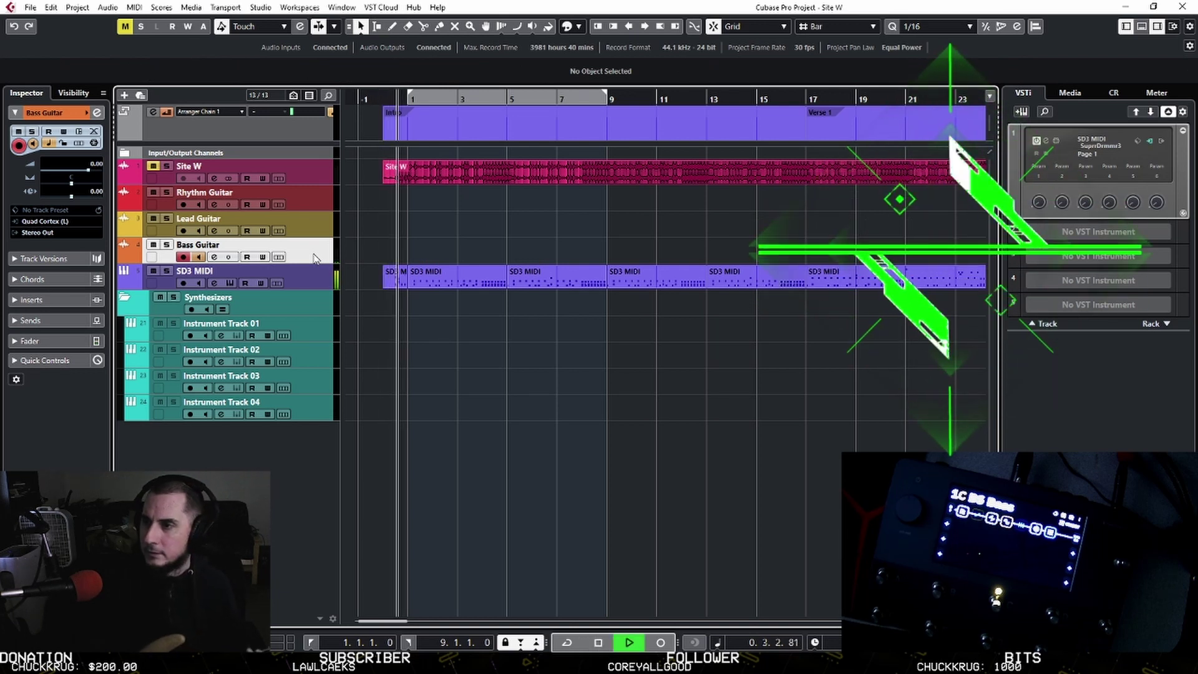
pyautogui.press('KP_Multiply')
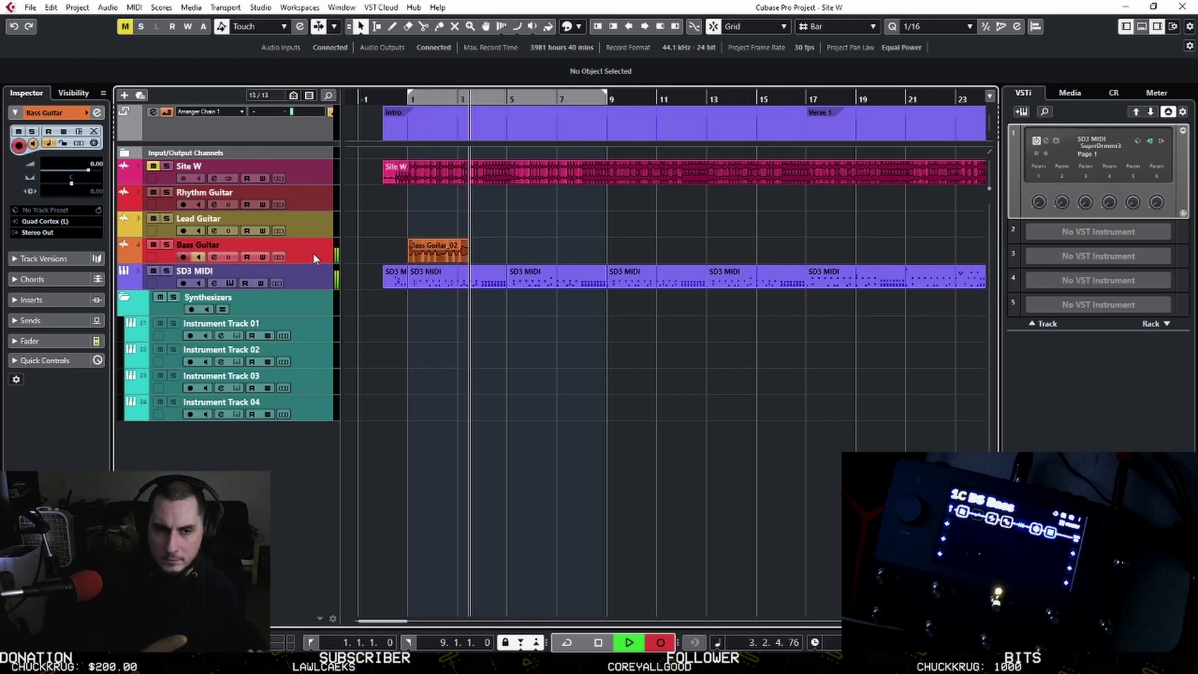
pyautogui.press('space')
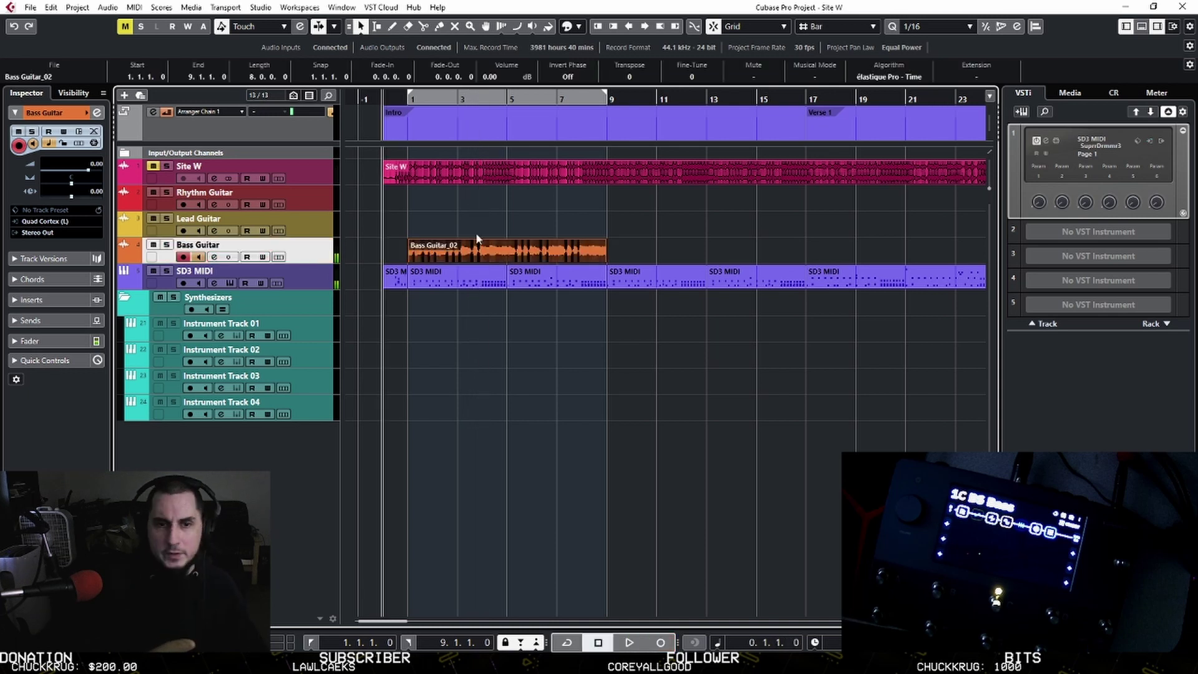
# Repeat the bass take up to bar 33, deleting the surplus Pre-Chorus copy, and copy it across Verses 2A and 2B.
pyautogui.moveTo(606, 257); pyautogui.dragTo(847, 246)
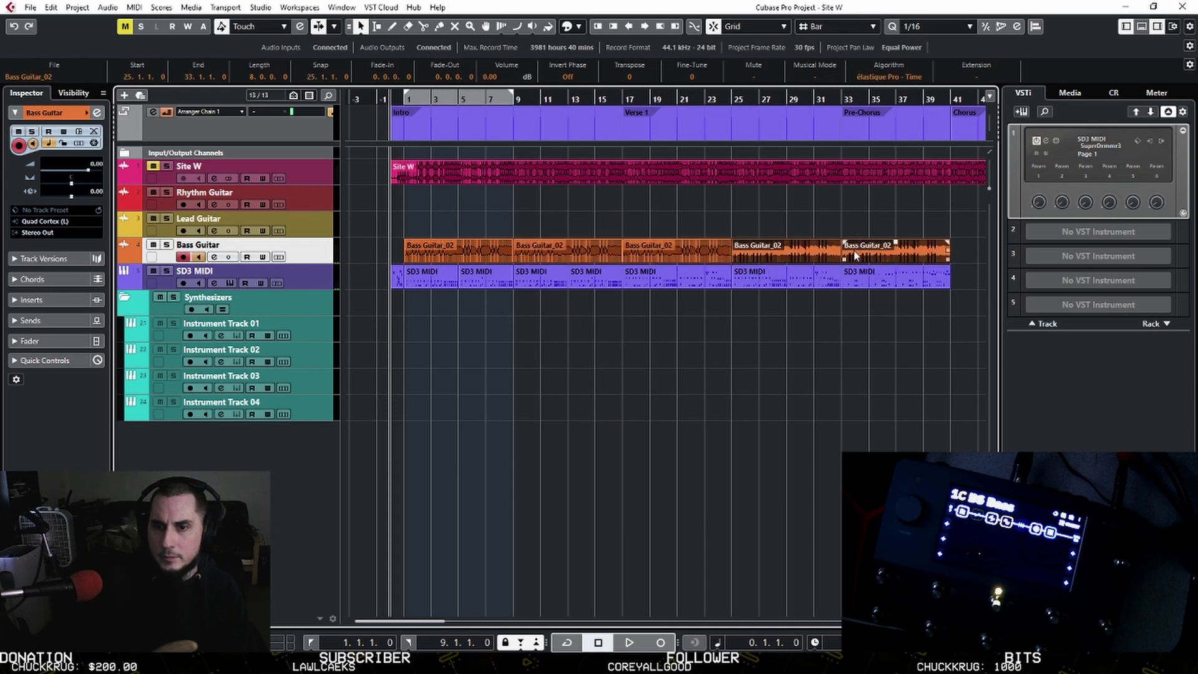
pyautogui.press('Delete')
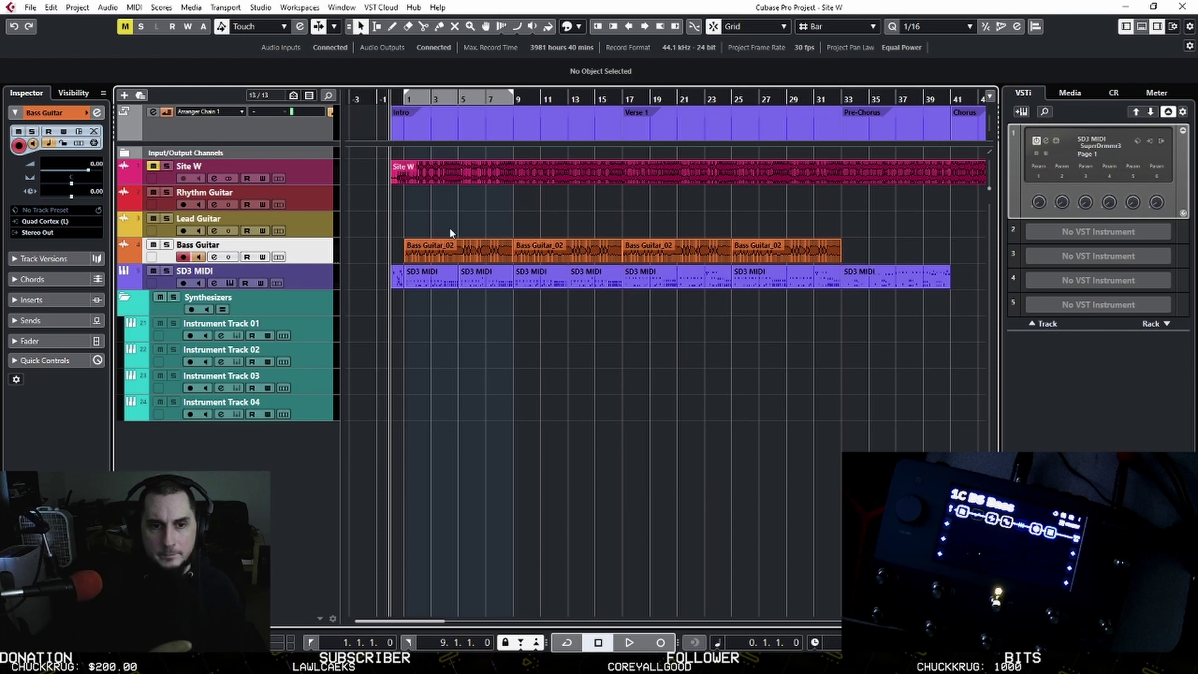
pyautogui.press('g')
pyautogui.click(391, 253)
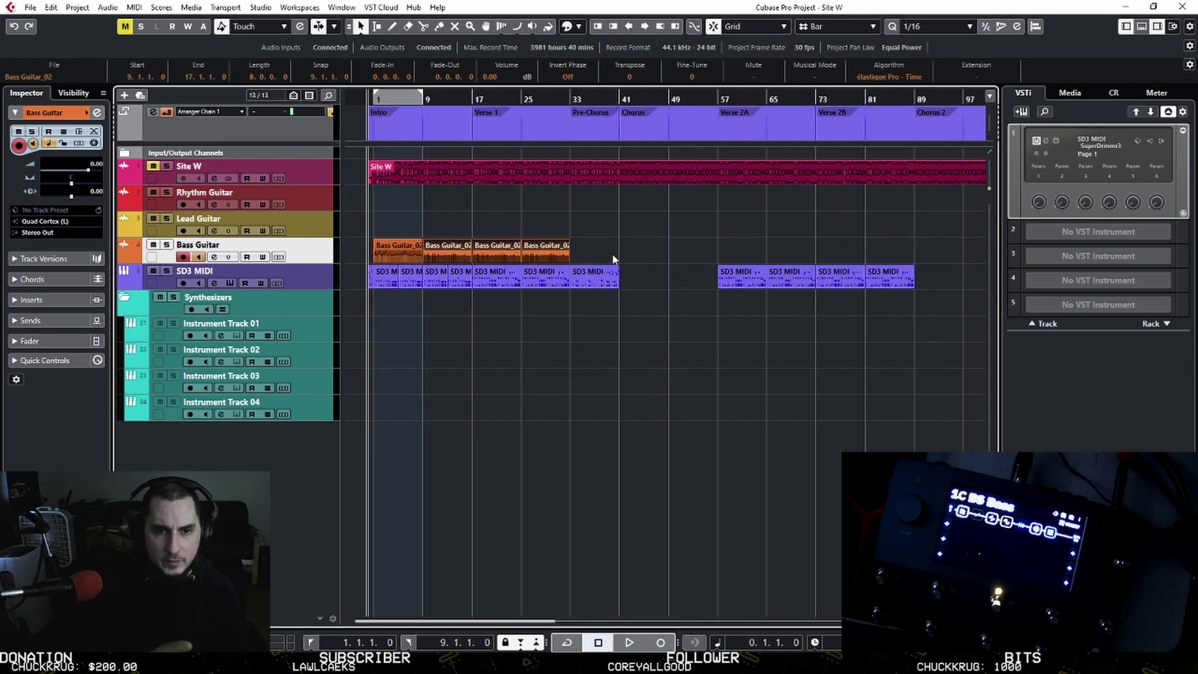
pyautogui.moveTo(614, 259); pyautogui.dragTo(730, 247)
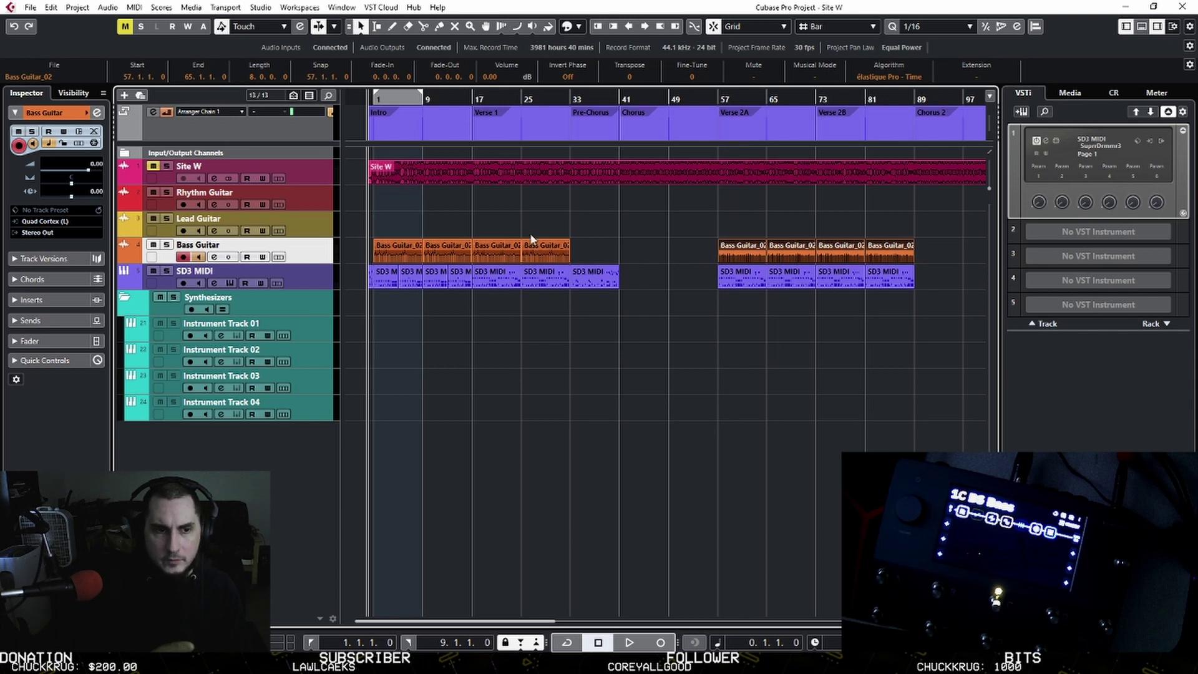
# Copy the Verse 2B bass clips to the start of the Outro and set the locators to bars 131 and 141.
pyautogui.press('g')
pyautogui.keyDown('ctrl'); pyautogui.scroll(3, 757, 262); pyautogui.keyUp('ctrl')
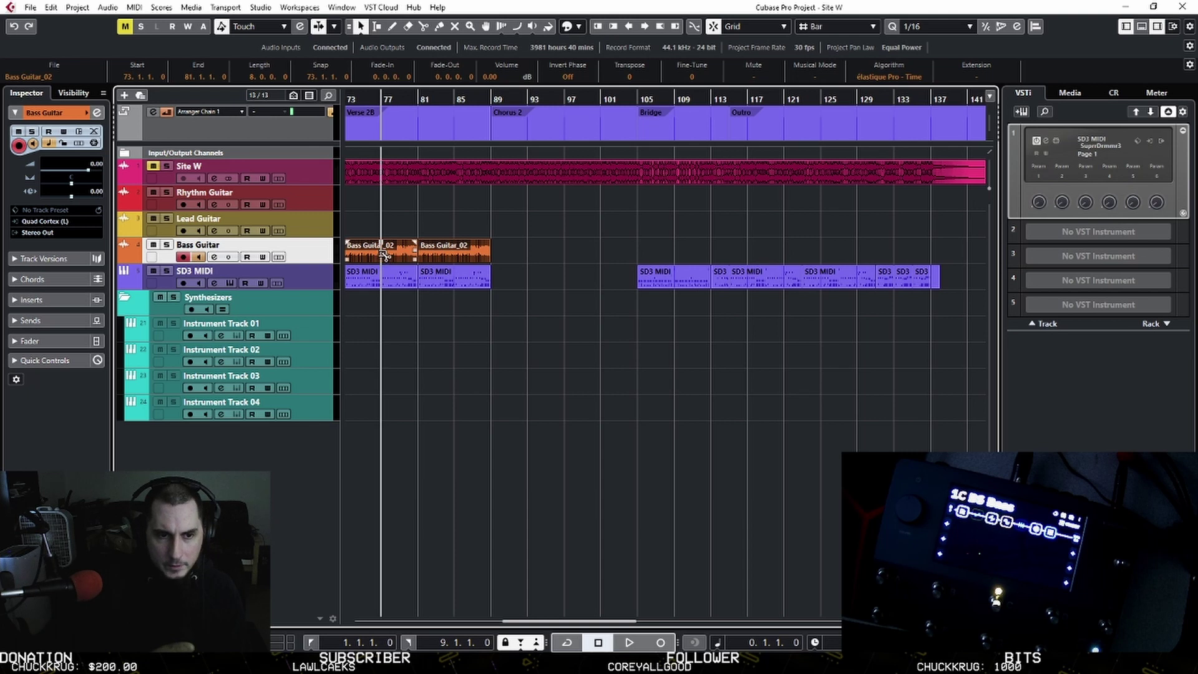
pyautogui.moveTo(385, 253); pyautogui.dragTo(774, 249)
pyautogui.moveTo(879, 99)
pyautogui.mouseDown()
pyautogui.moveTo(606, 114)
pyautogui.moveTo(791, 87)
pyautogui.mouseUp()
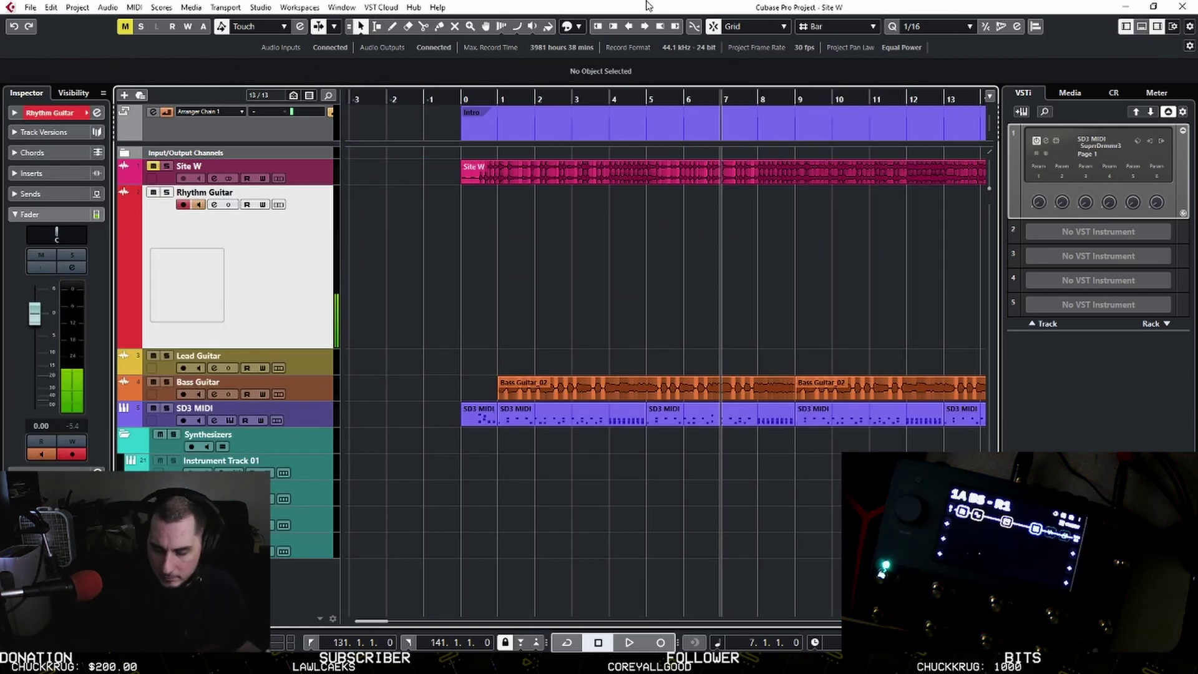
# Record the Rhythm Guitar parts and the Lead Guitar take from bar 56 through the end of Verse 2B.
pyautogui.press('KP_Multiply')
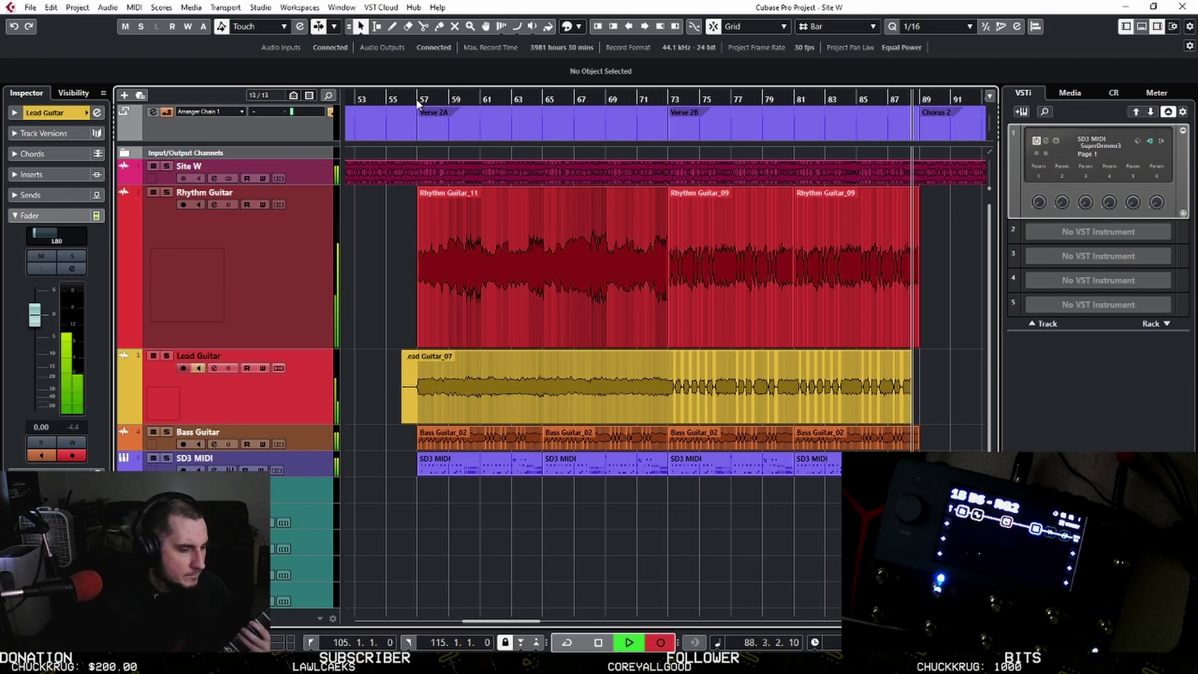
pyautogui.press('space')
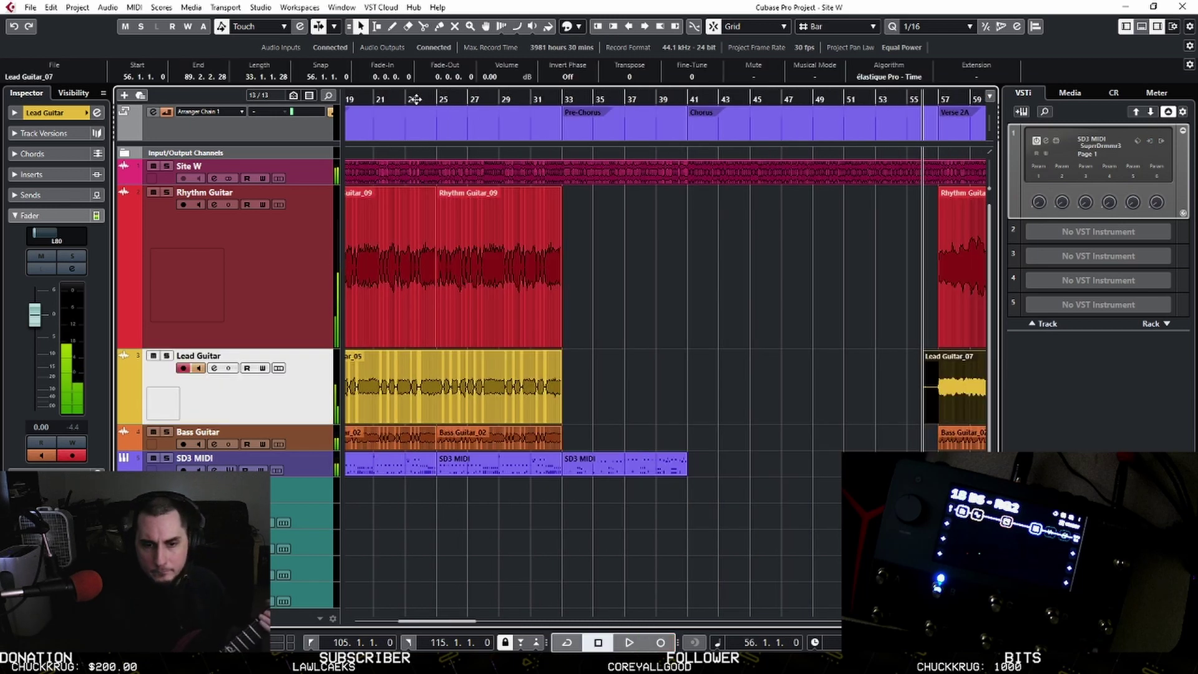
pyautogui.press('KP_Multiply')
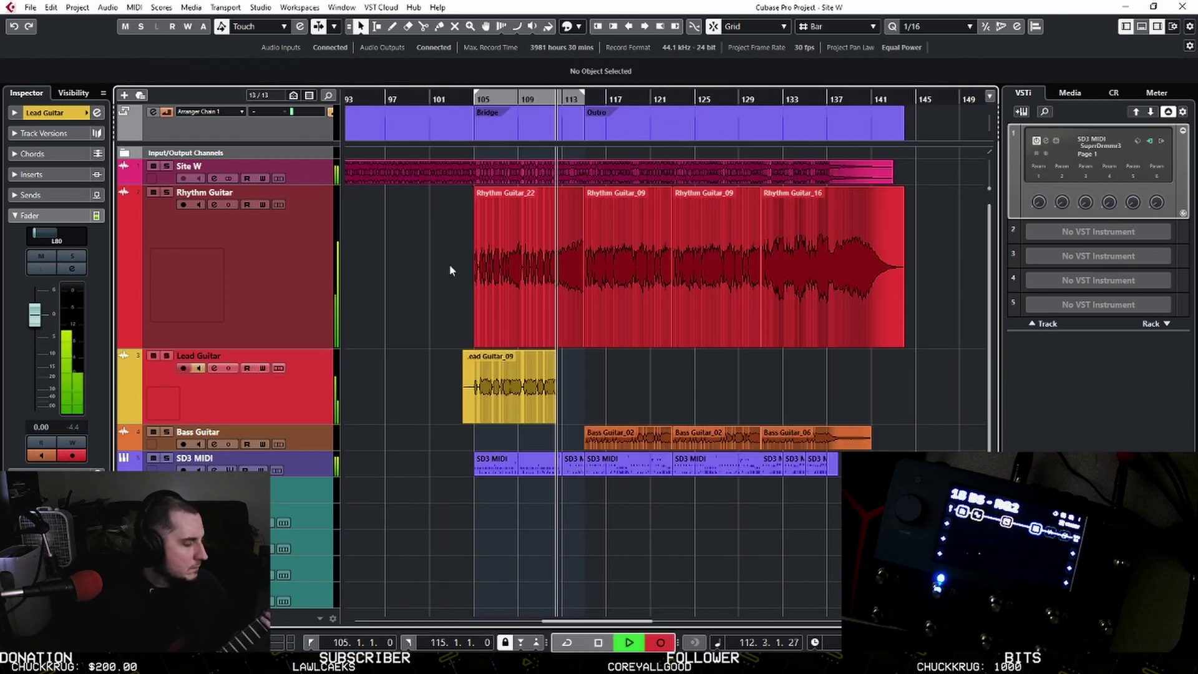
pyautogui.press('space')
pyautogui.hotkey('ctrl', 'z')
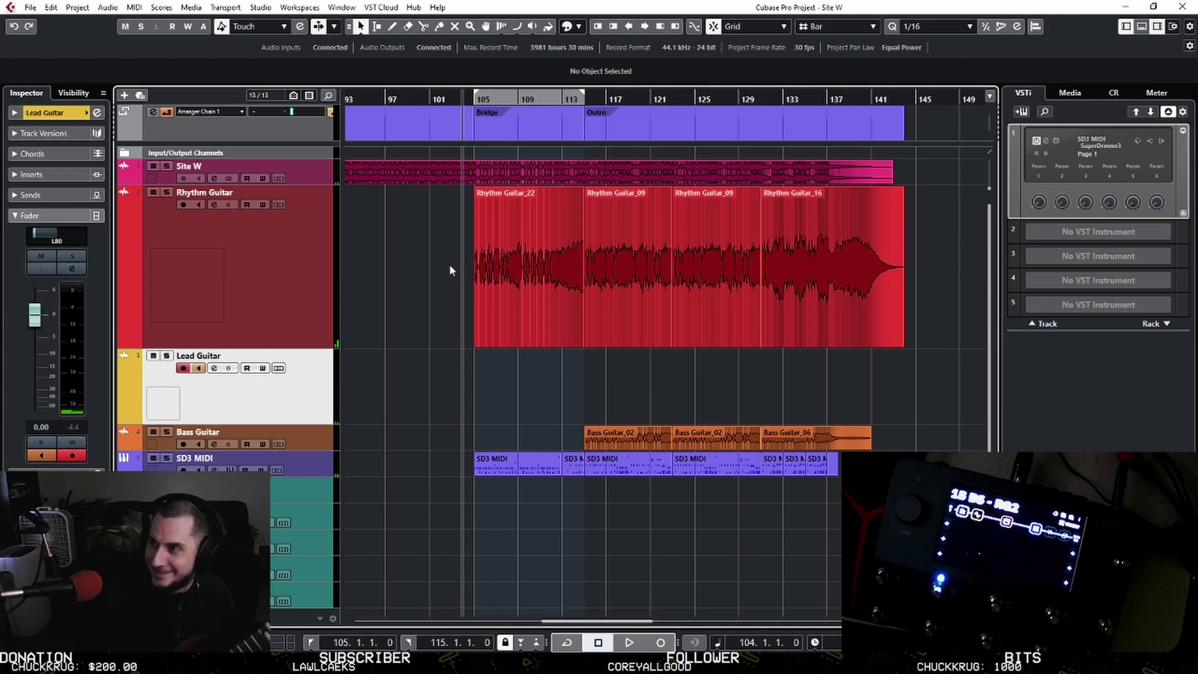
pyautogui.press('KP_Multiply')
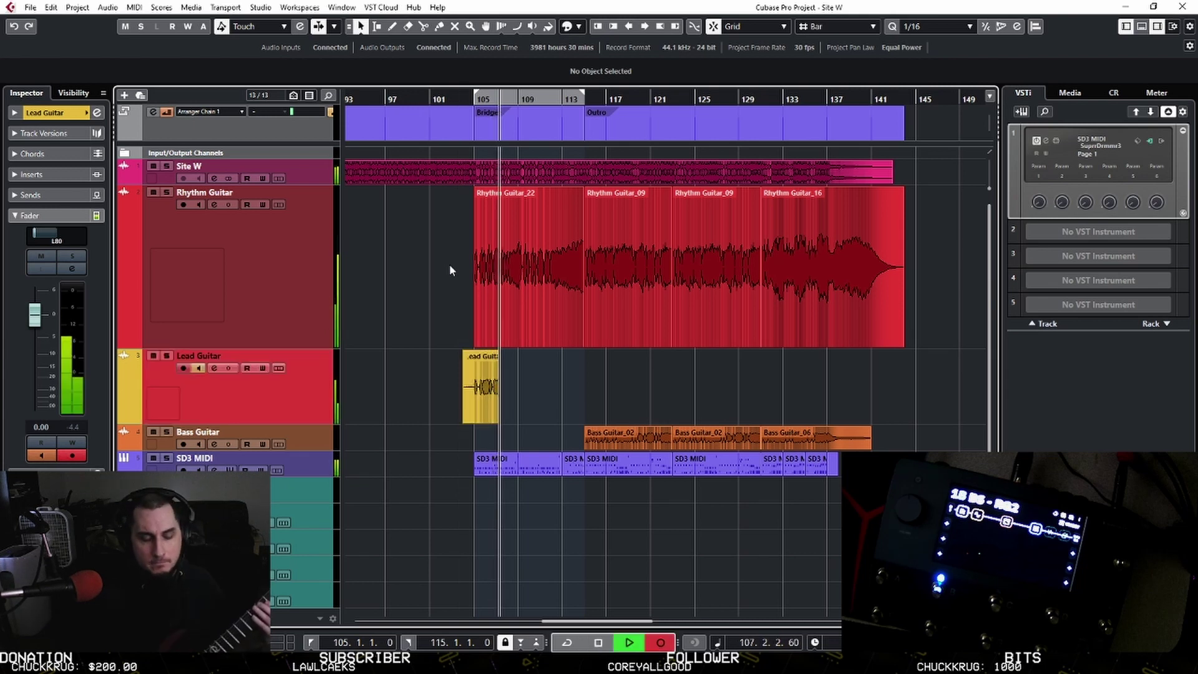
pyautogui.press('space')
pyautogui.hotkey('ctrl', 'z')
# Record the Bridge part on the Lead Guitar track, trimmed to bars 105 to 115, and play back its transition from bar 114.
pyautogui.press('KP_Multiply')
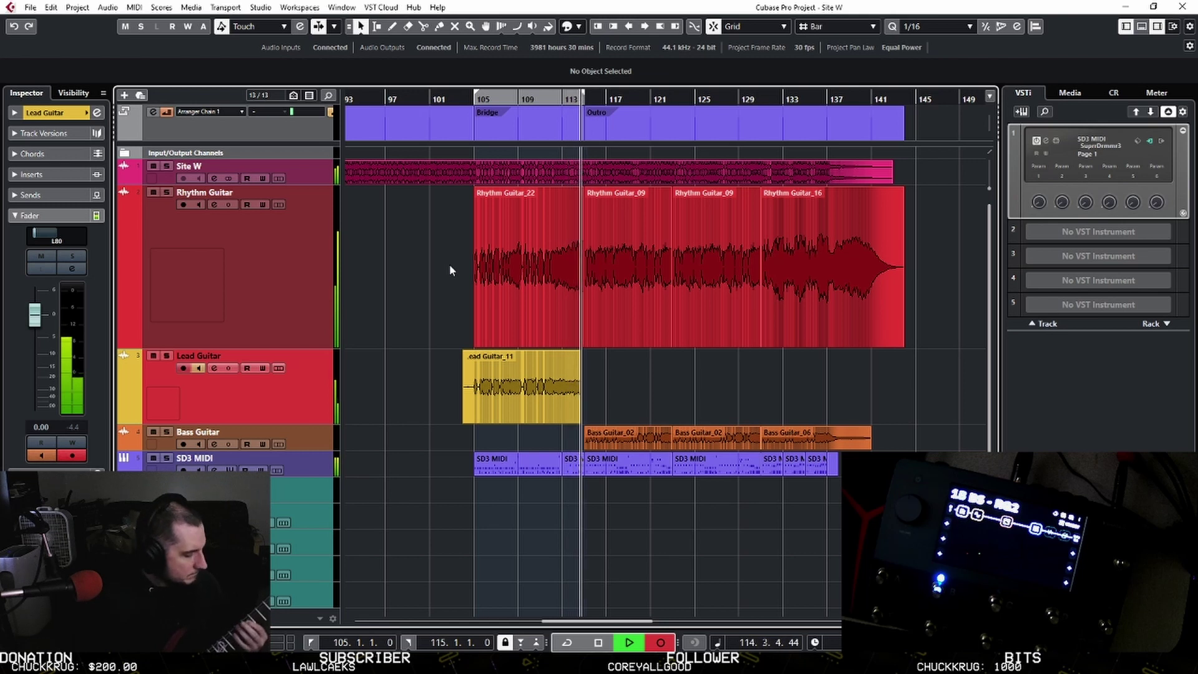
pyautogui.press('space')
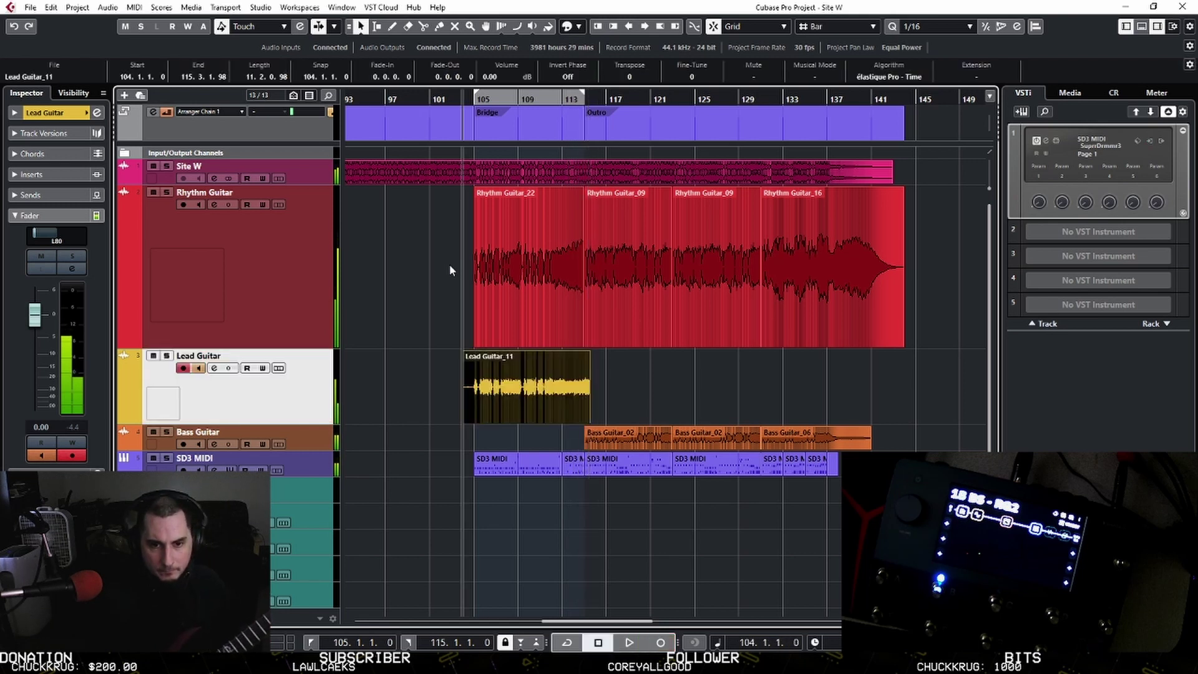
pyautogui.moveTo(575, 98); pyautogui.dragTo(495, 98)
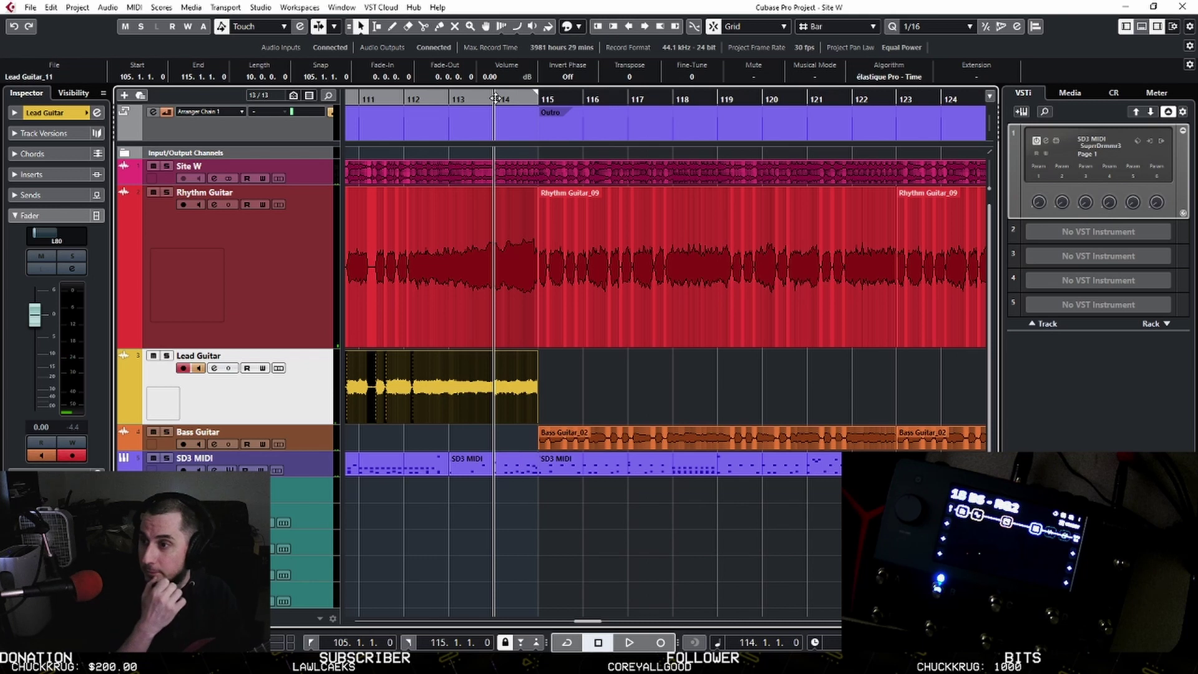
pyautogui.press('space')
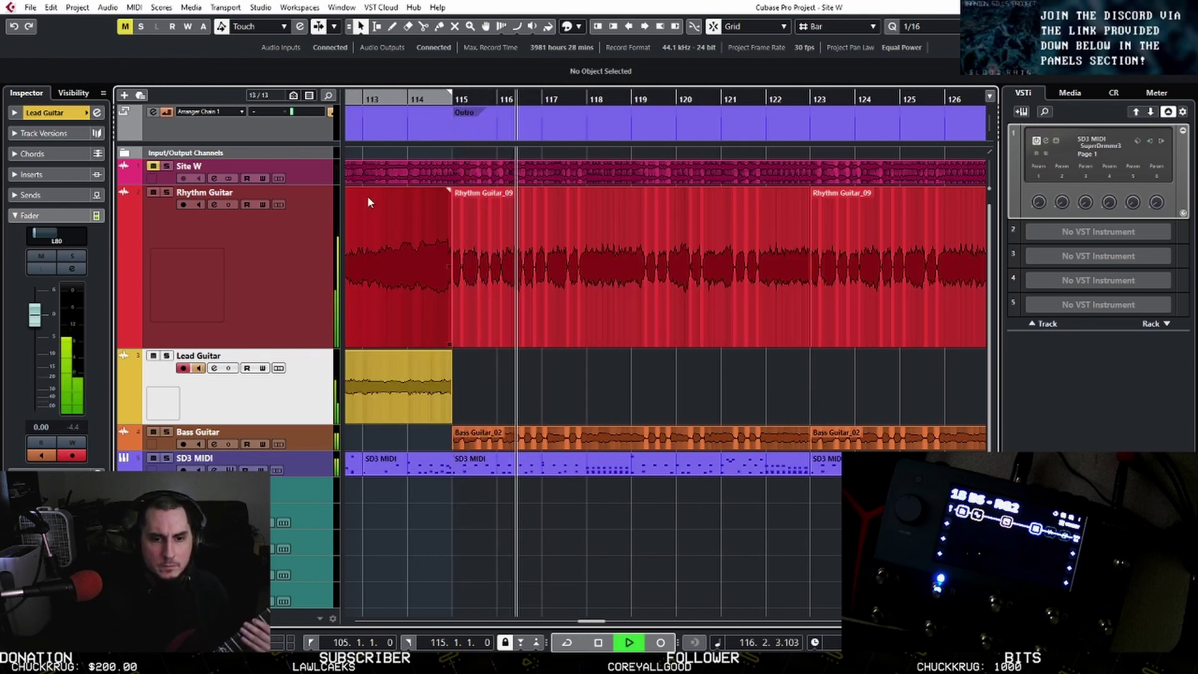
pyautogui.press('space')
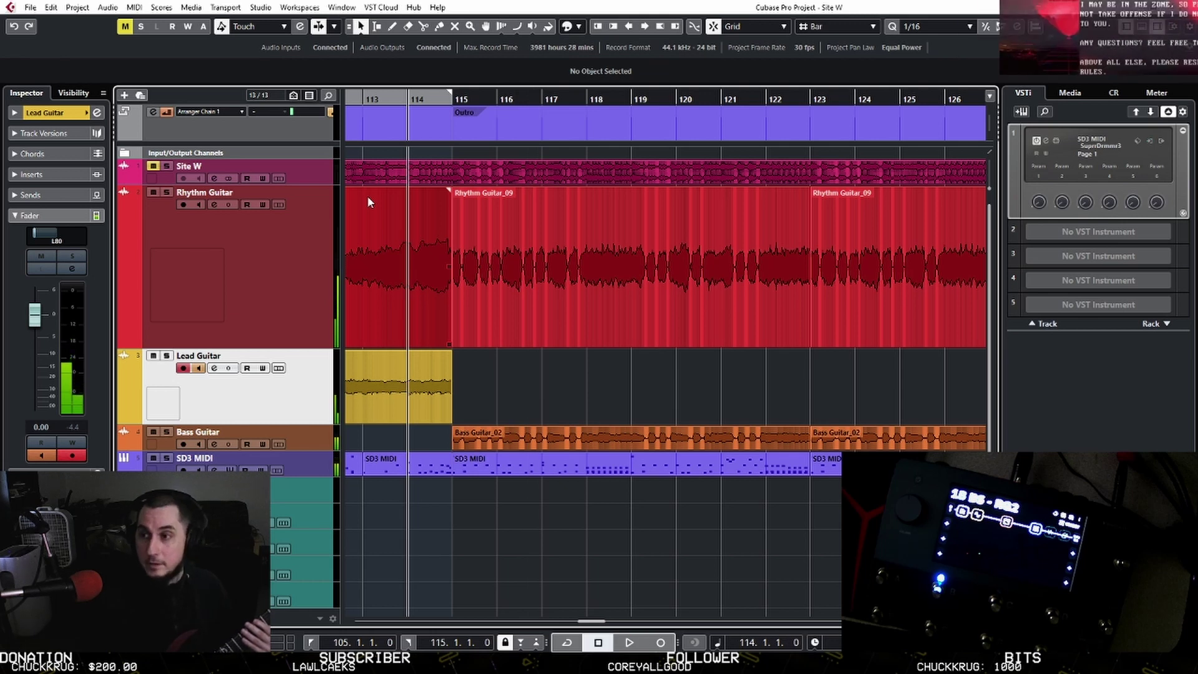
# Record the Pre-Chorus part on the Bass Guitar track from bar 32 and trim it to bars 33 to 41.
pyautogui.press('KP_Multiply')
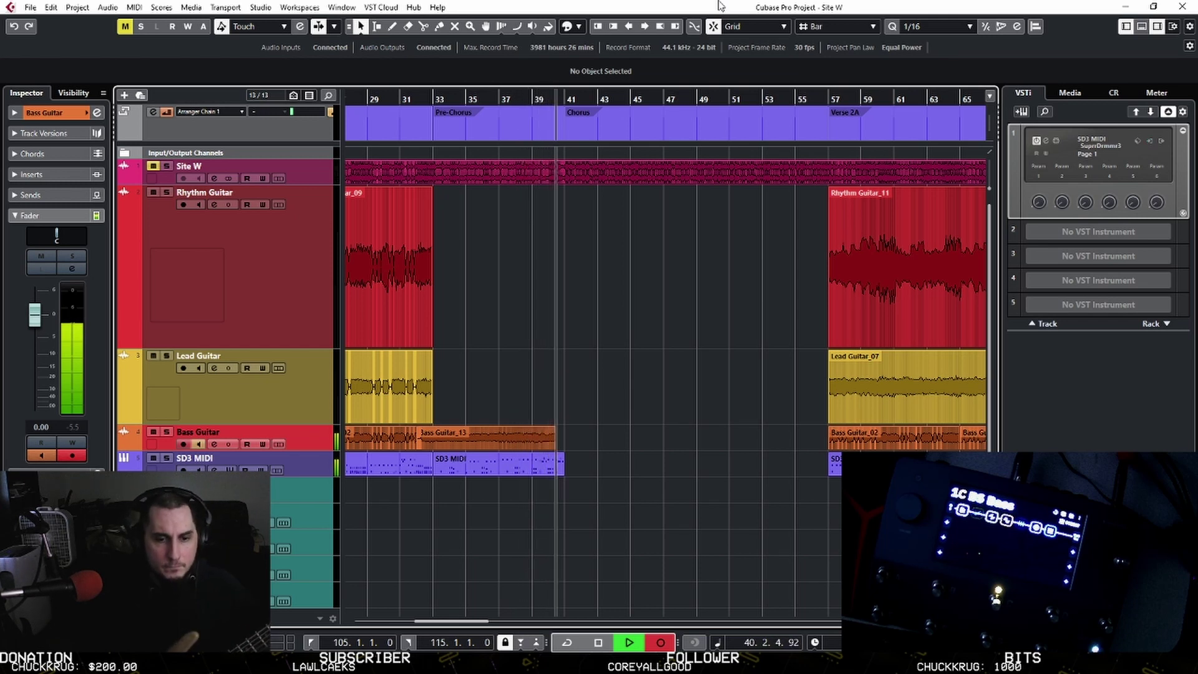
pyautogui.press('space')
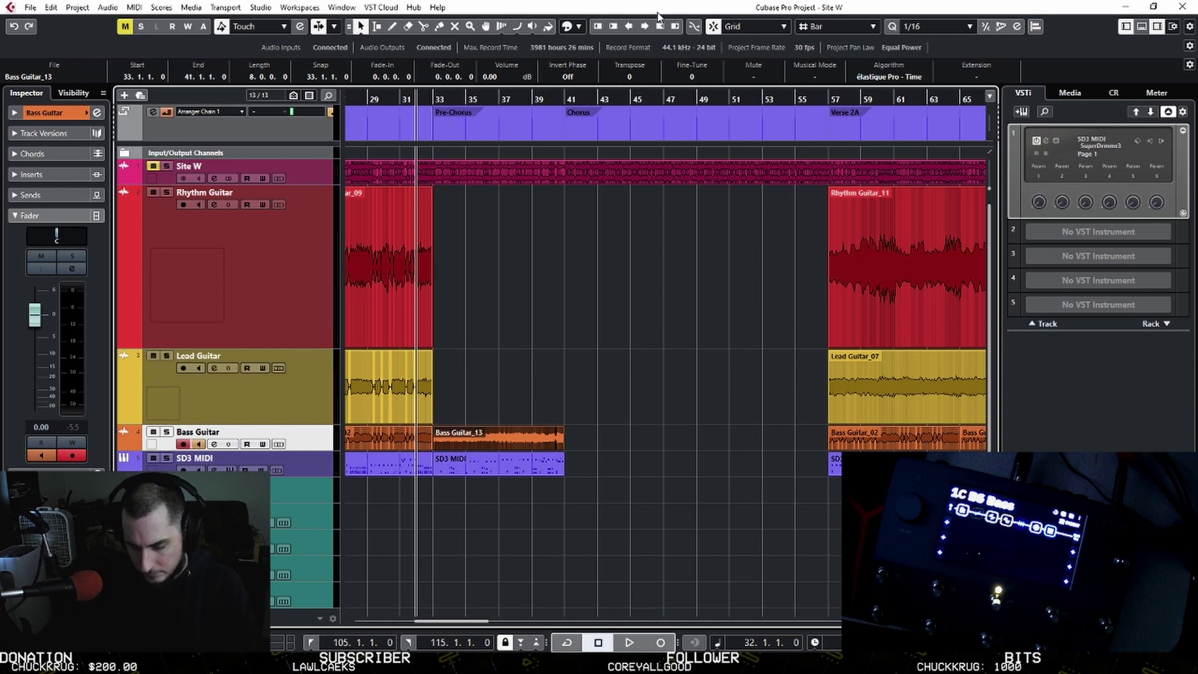
# Name the first synthesizer track Bell-Like Synth and record a ZENOLOGY melody on it from bar 16 to bar 34.
pyautogui.click(262, 323)
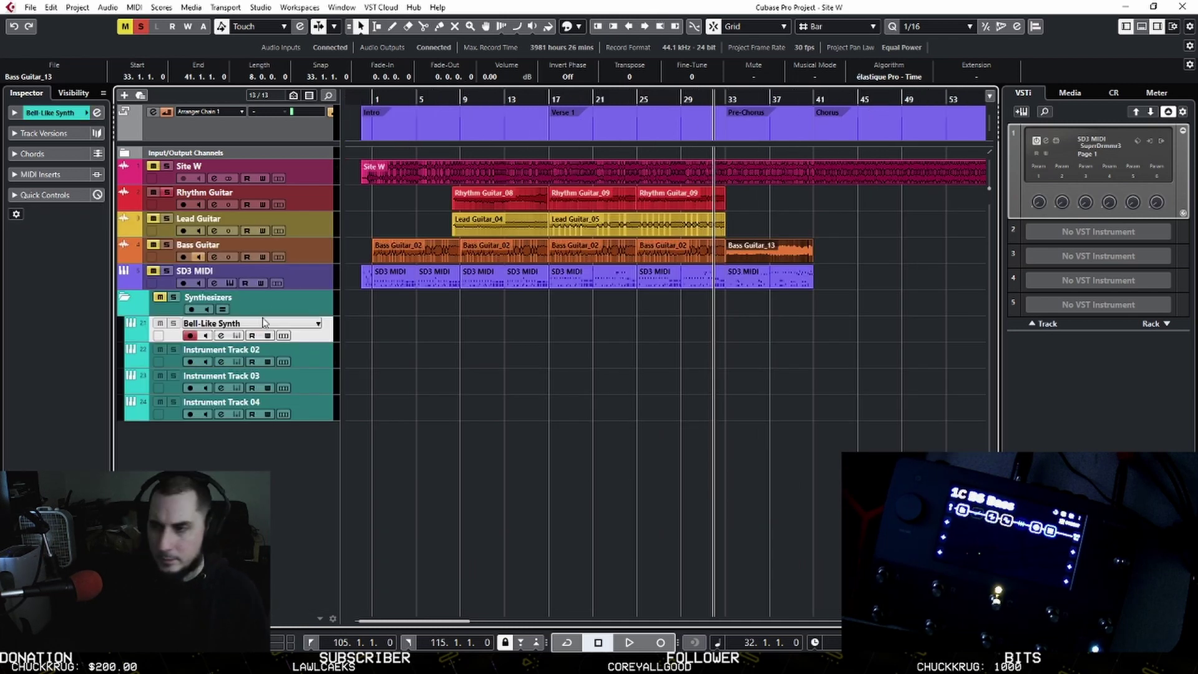
pyautogui.click(548, 100)
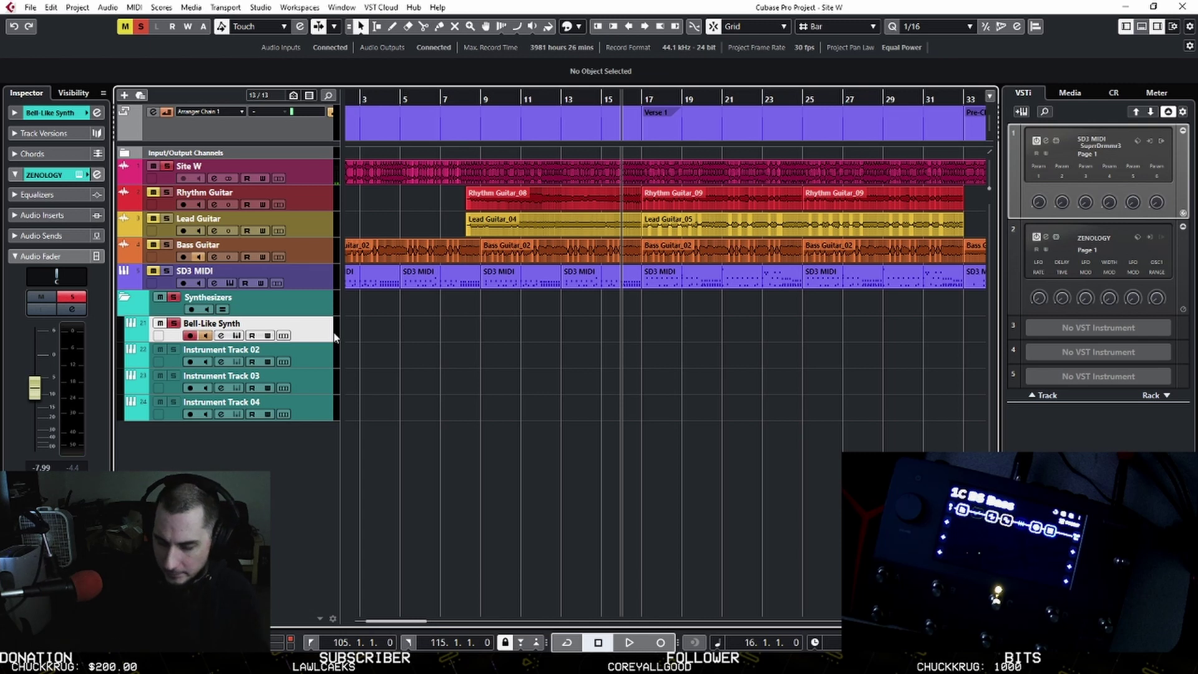
pyautogui.press('KP_Multiply')
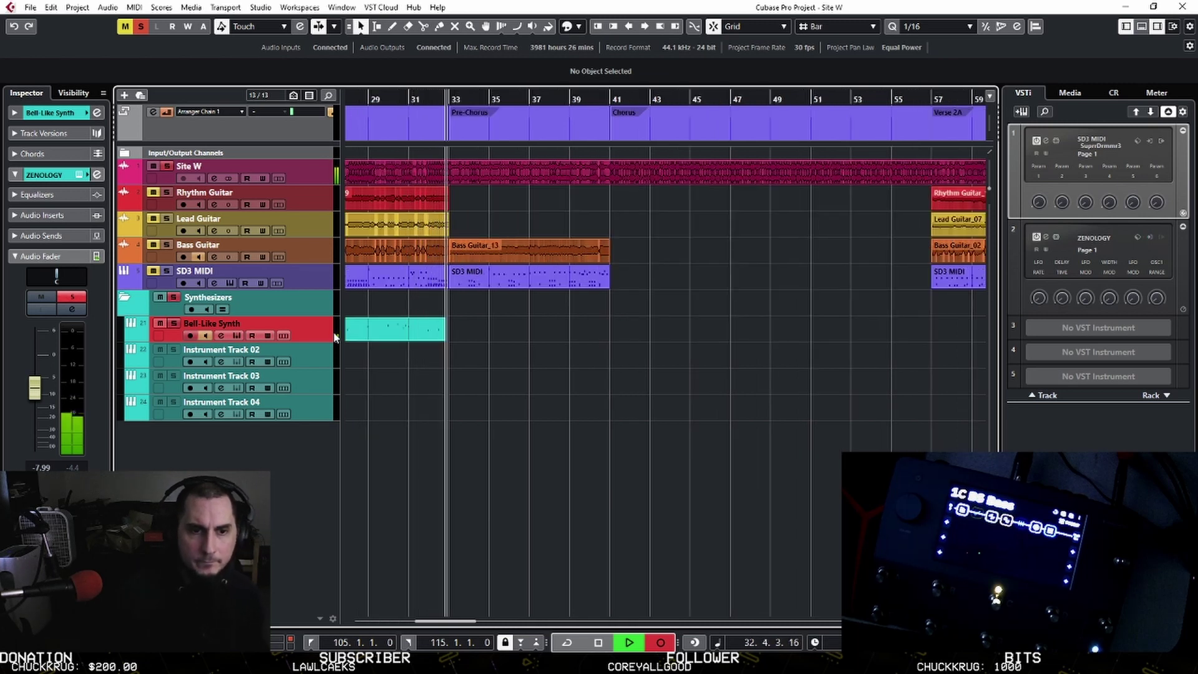
pyautogui.press('space')
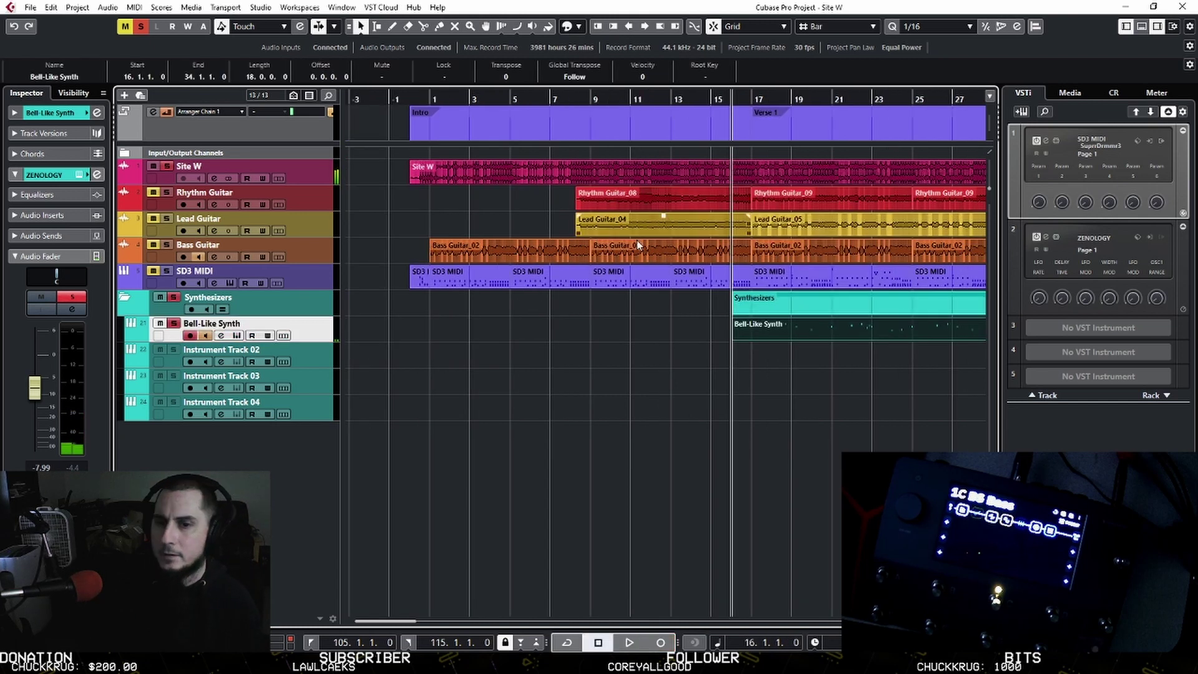
# Open the Bell-Like Synth recording in the Key Editor.
pyautogui.hscroll(5, 504, 350)
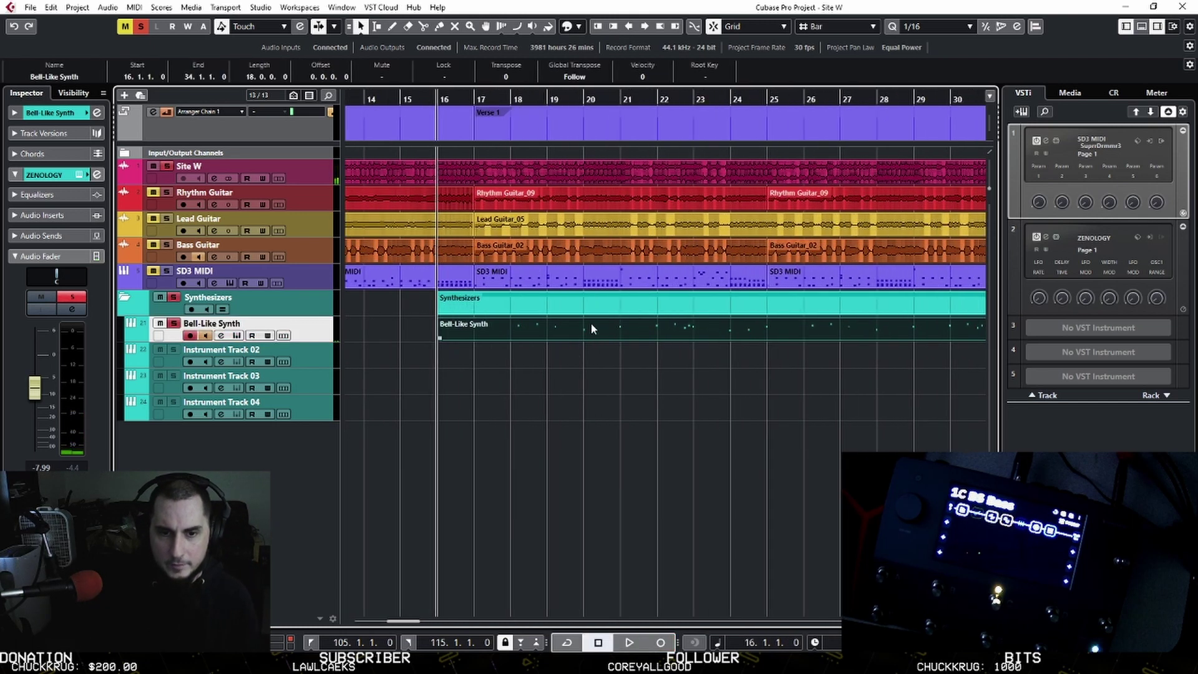
pyautogui.doubleClick(591, 329)
pyautogui.click(915, 340)
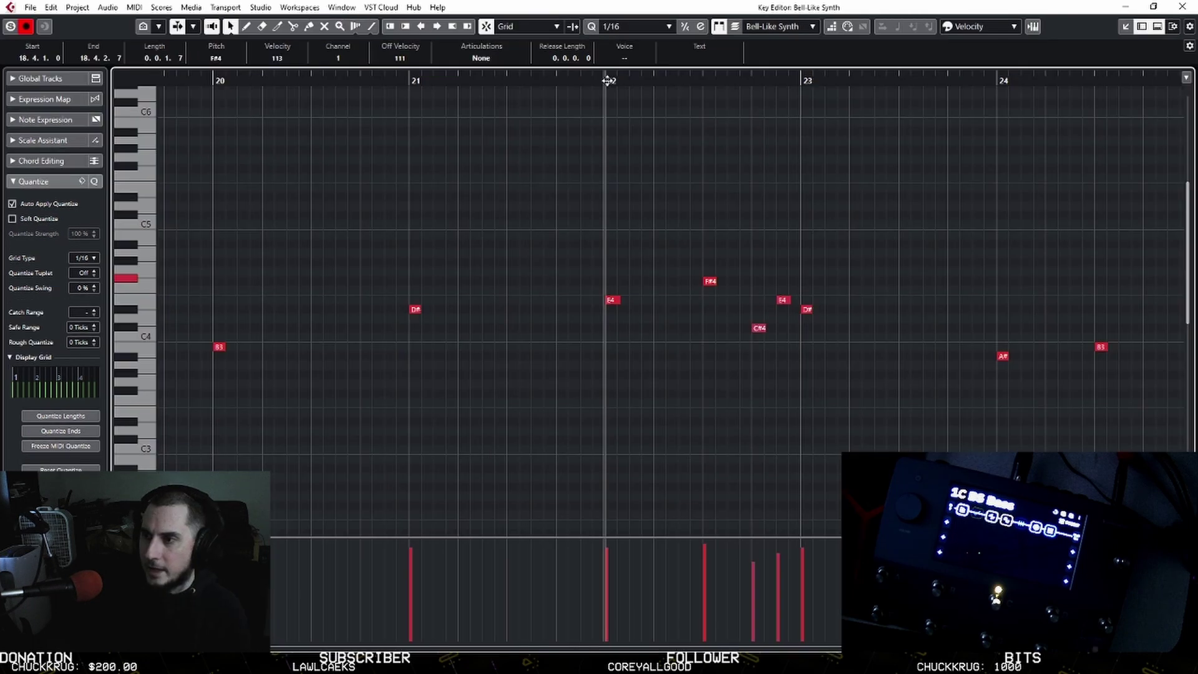
# Review the recorded Bell-Like Synth melody in the Key Editor, going back to about bar 20.
pyautogui.scroll(-3, 413, 294)
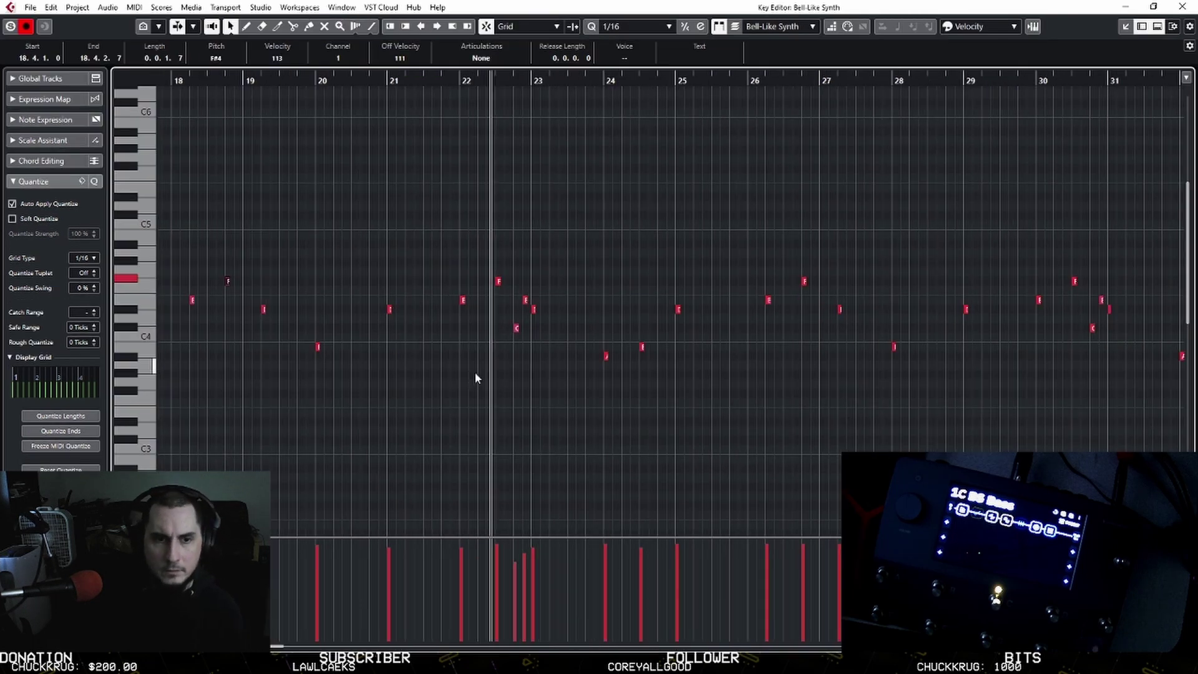
pyautogui.scroll(2, 799, 428)
pyautogui.scroll(1, 401, 386)
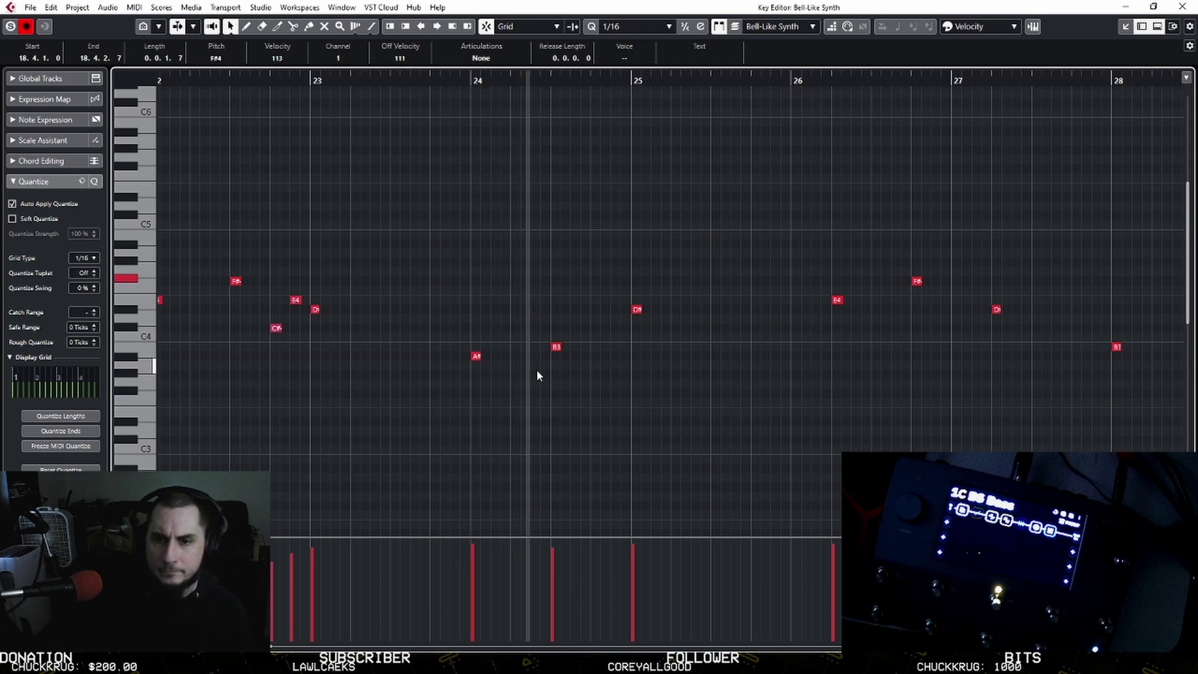
pyautogui.moveTo(802, 80); pyautogui.dragTo(788, 79)
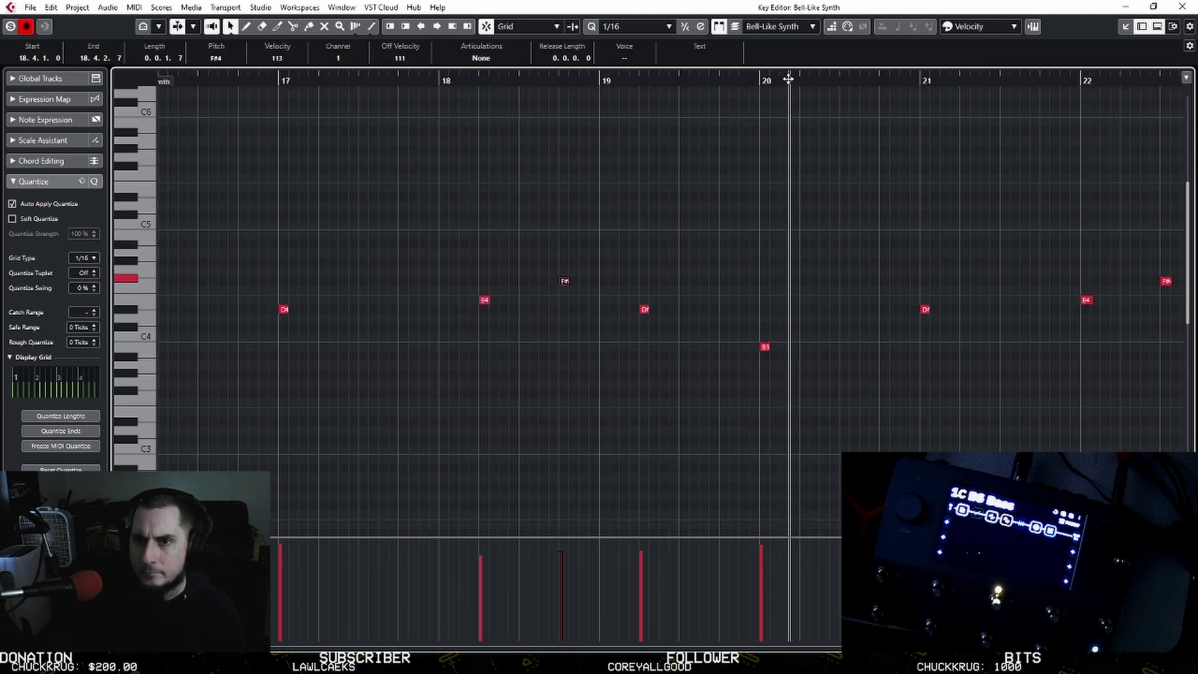
pyautogui.scroll(-3, 586, 217)
pyautogui.hotkey('ctrl', 'e')
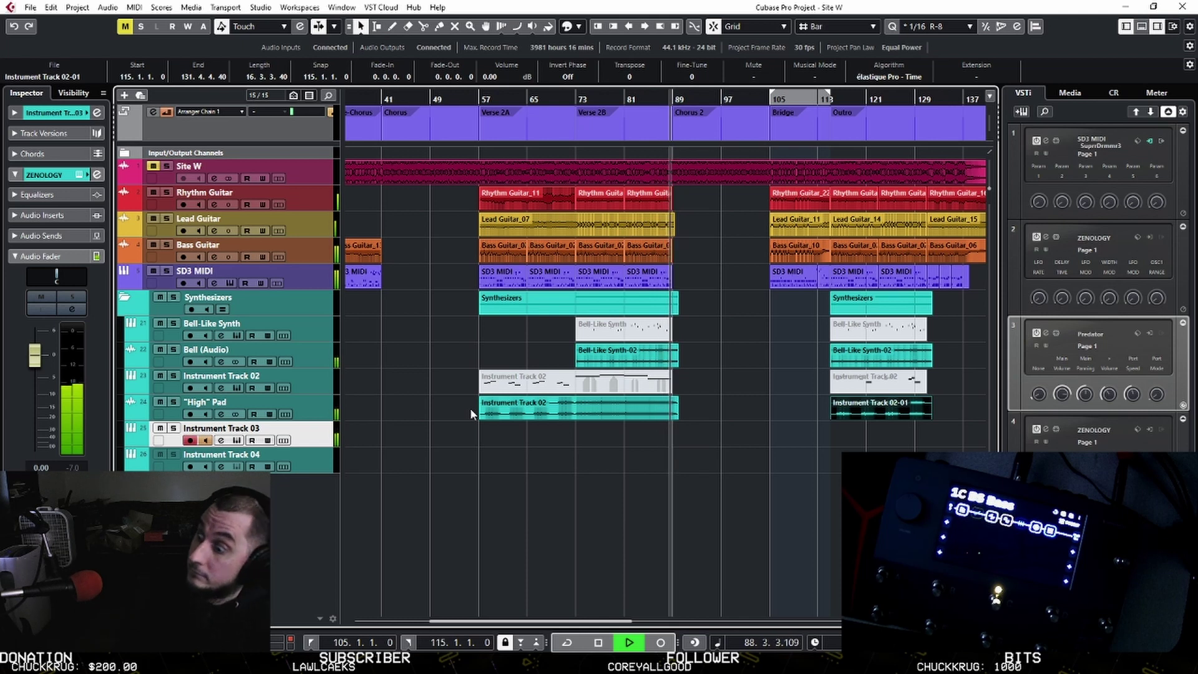
# Stop the Verse 2 playback and record a Mini V3 part on Instrument Track 04 from bar 8.
pyautogui.press('space')
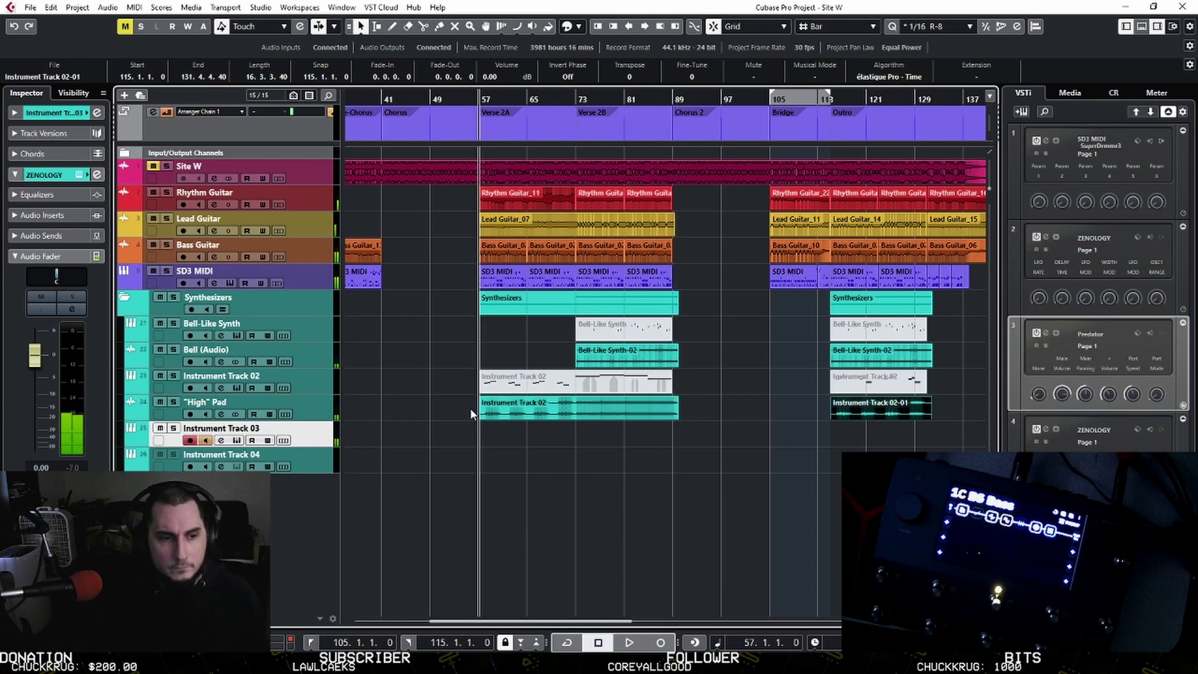
pyautogui.doubleClick(576, 432)
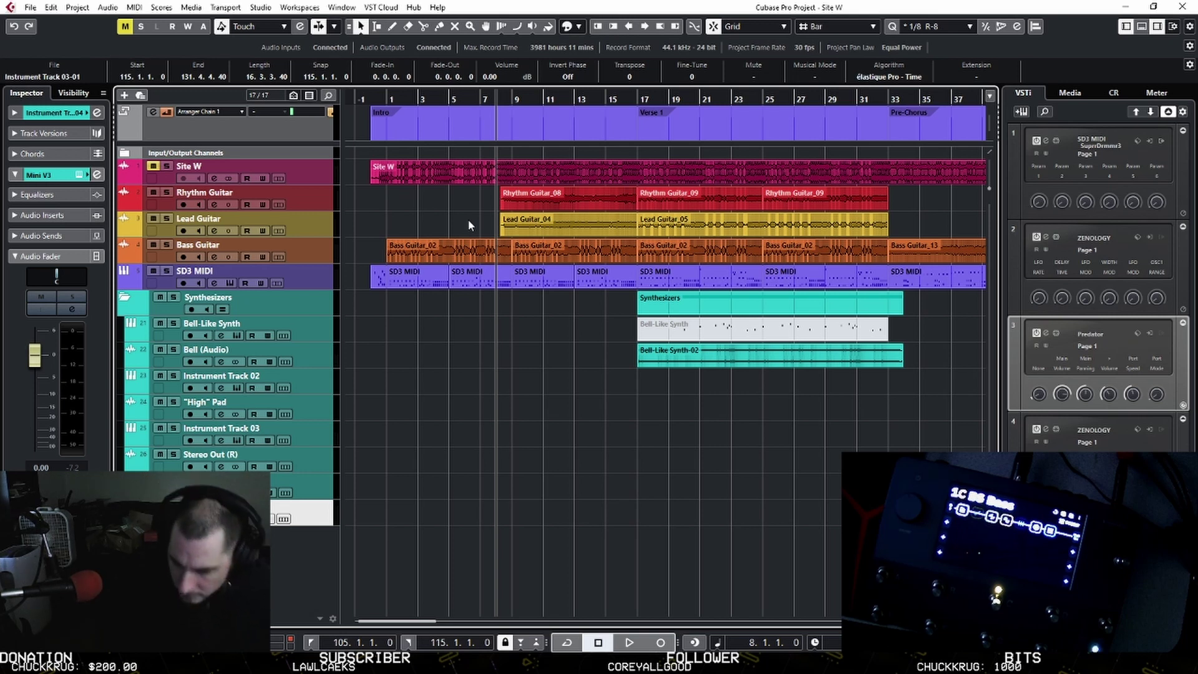
pyautogui.press('KP_Multiply')
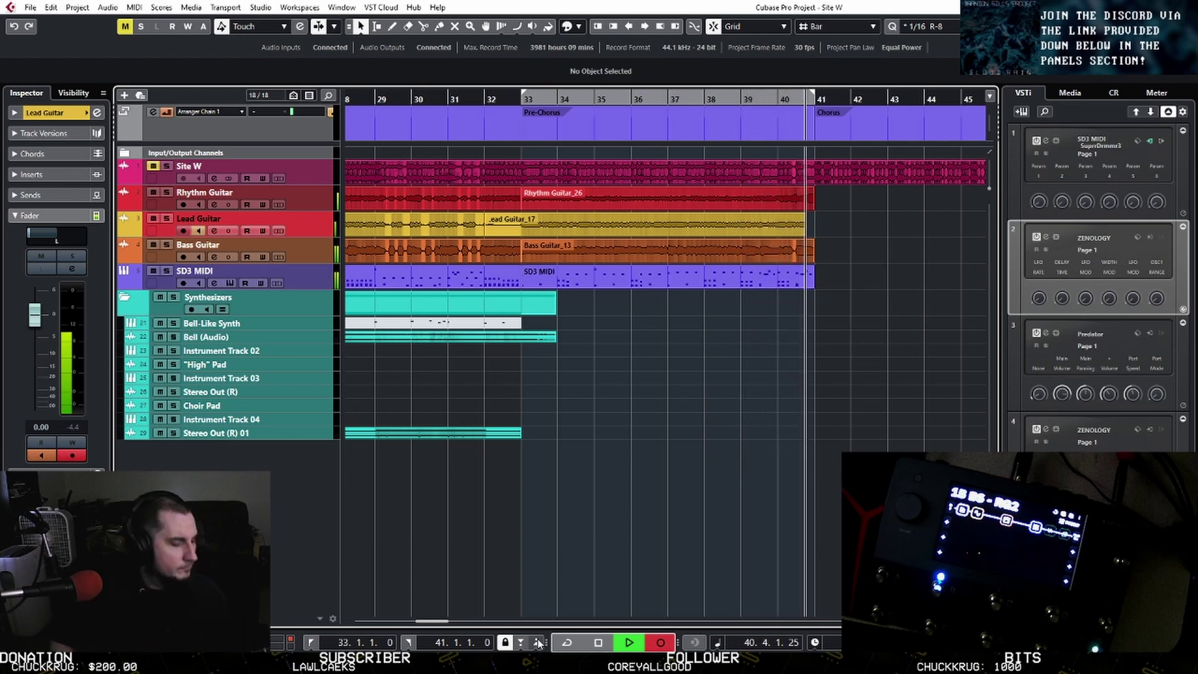
# Check the Chorus drum pattern of the SD3 MIDI part at bars 41 to 43 in the Drum Editor, and close the editor.
pyautogui.doubleClick(508, 276)
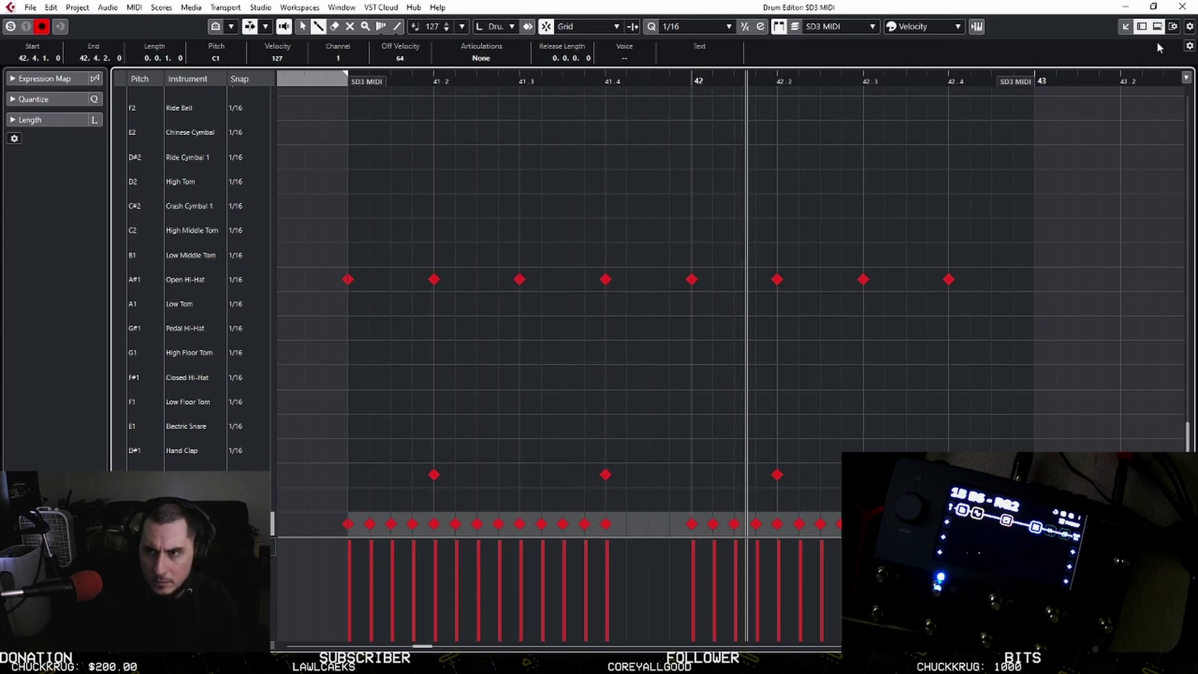
pyautogui.press('space')
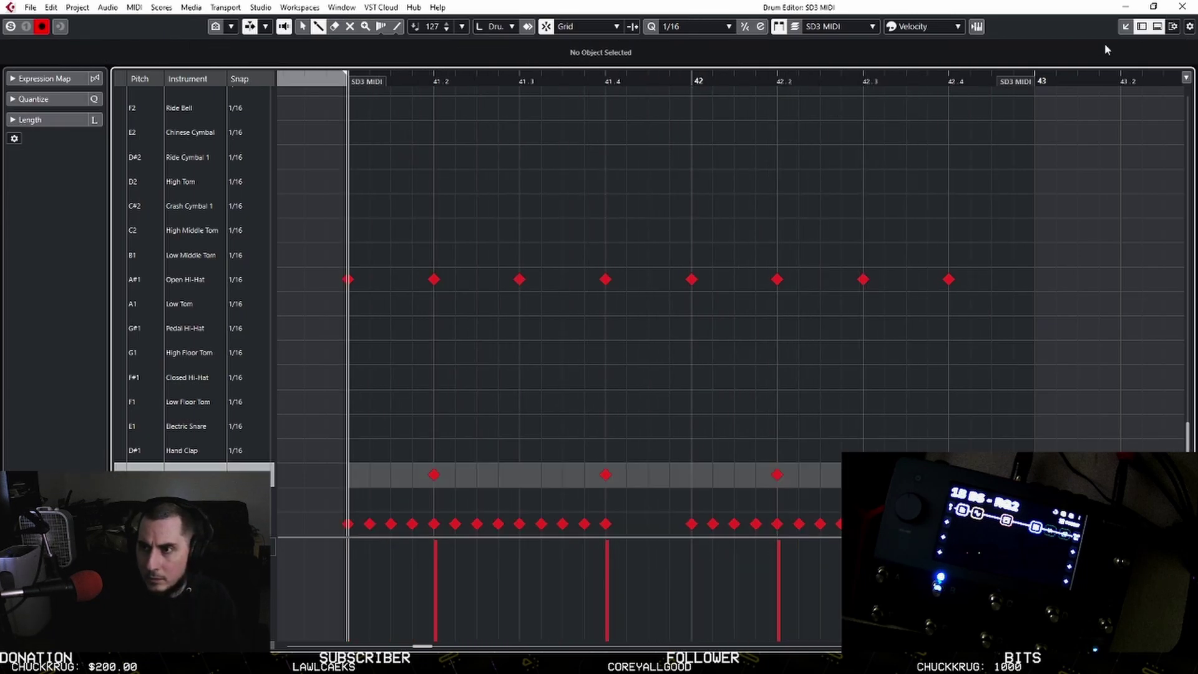
pyautogui.hotkey('ctrl', 'w')
pyautogui.press('KP_Multiply')
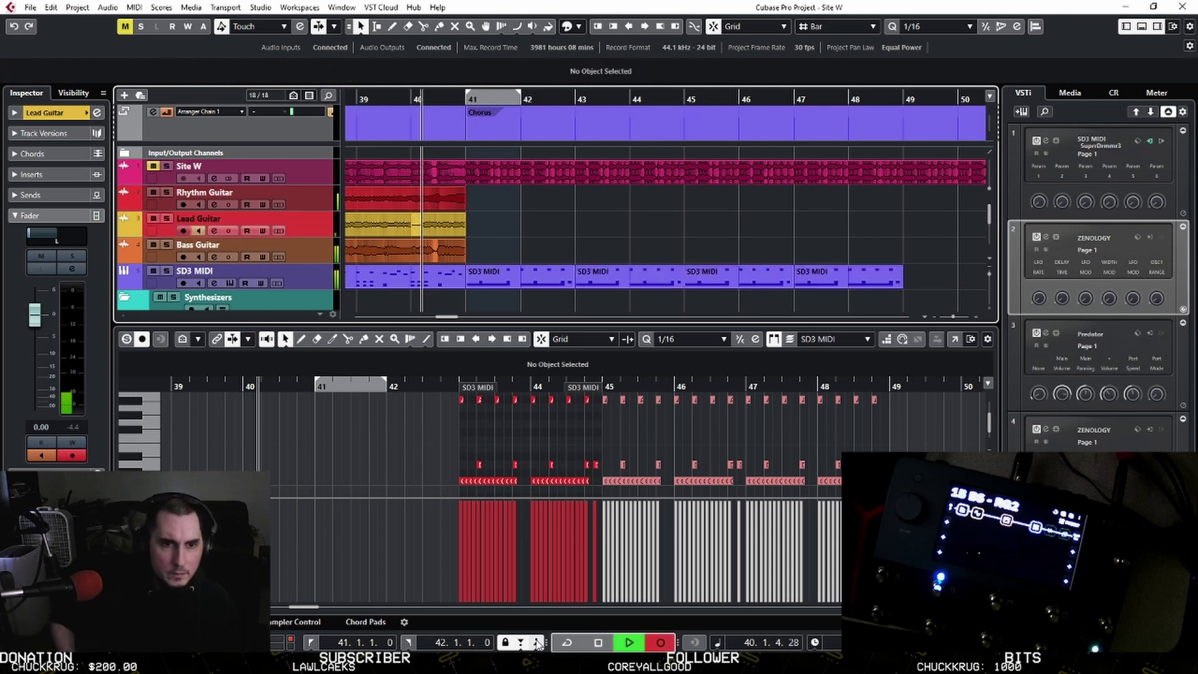
pyautogui.press('space')
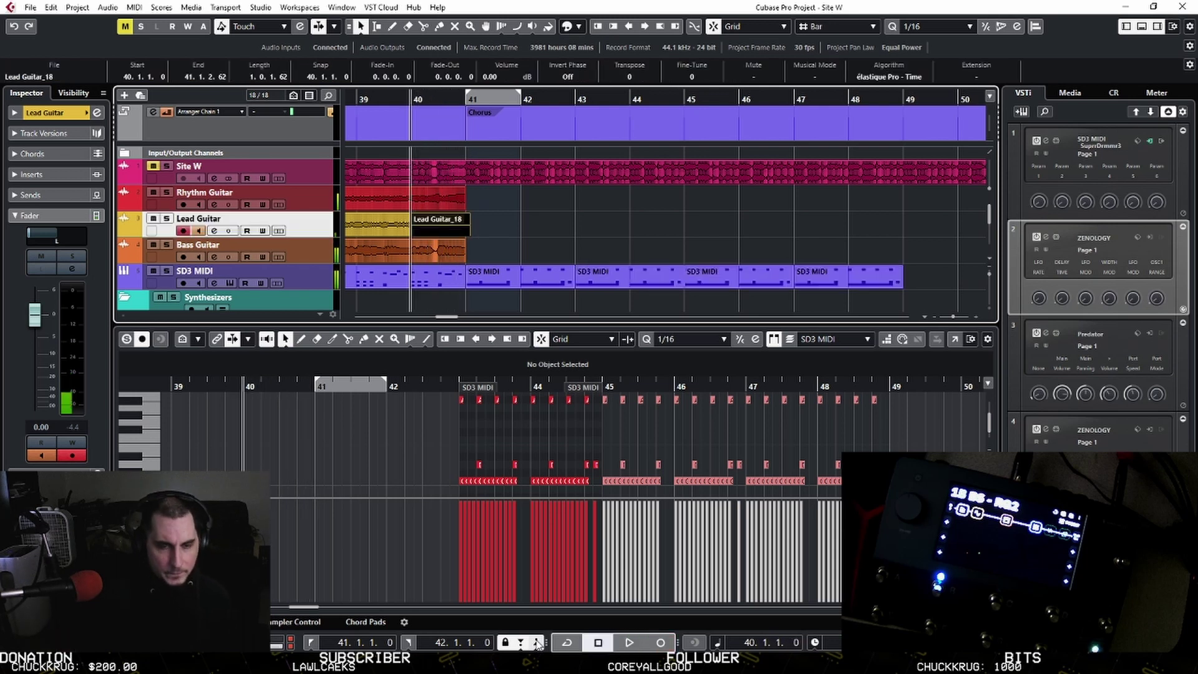
pyautogui.press('Delete')
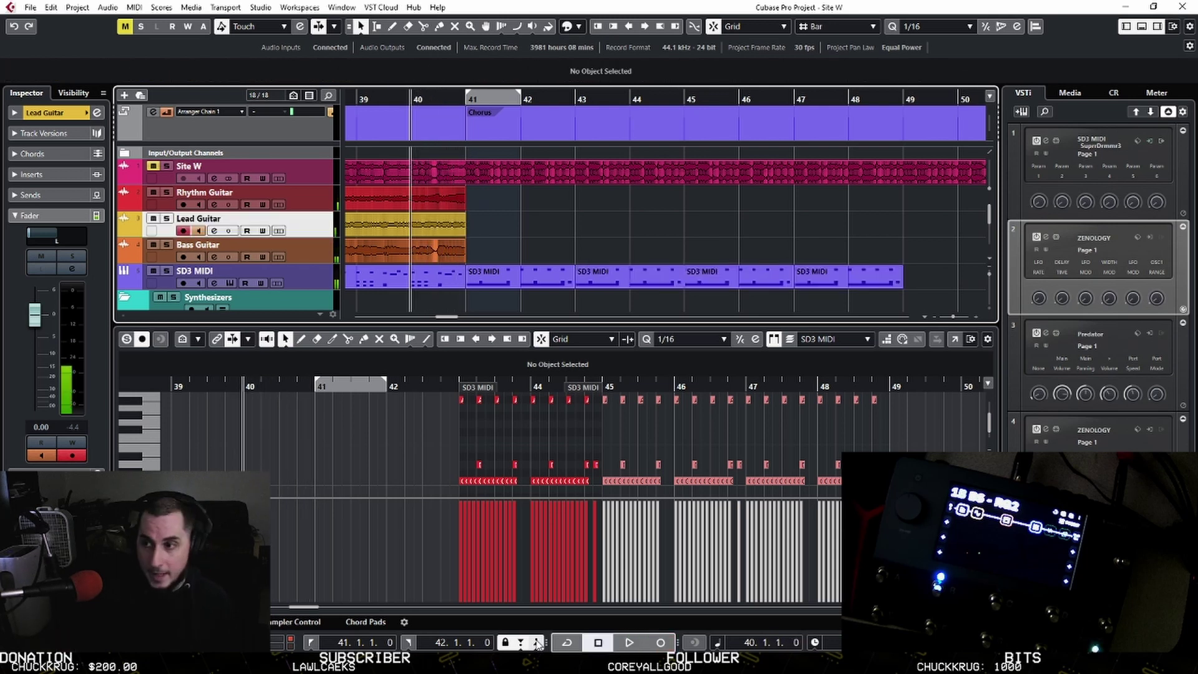
# Record the Chorus part on the Rhythm Guitar track from bar 40 and trim it to bars 41 to 57.
pyautogui.click(305, 200)
pyautogui.press('g')
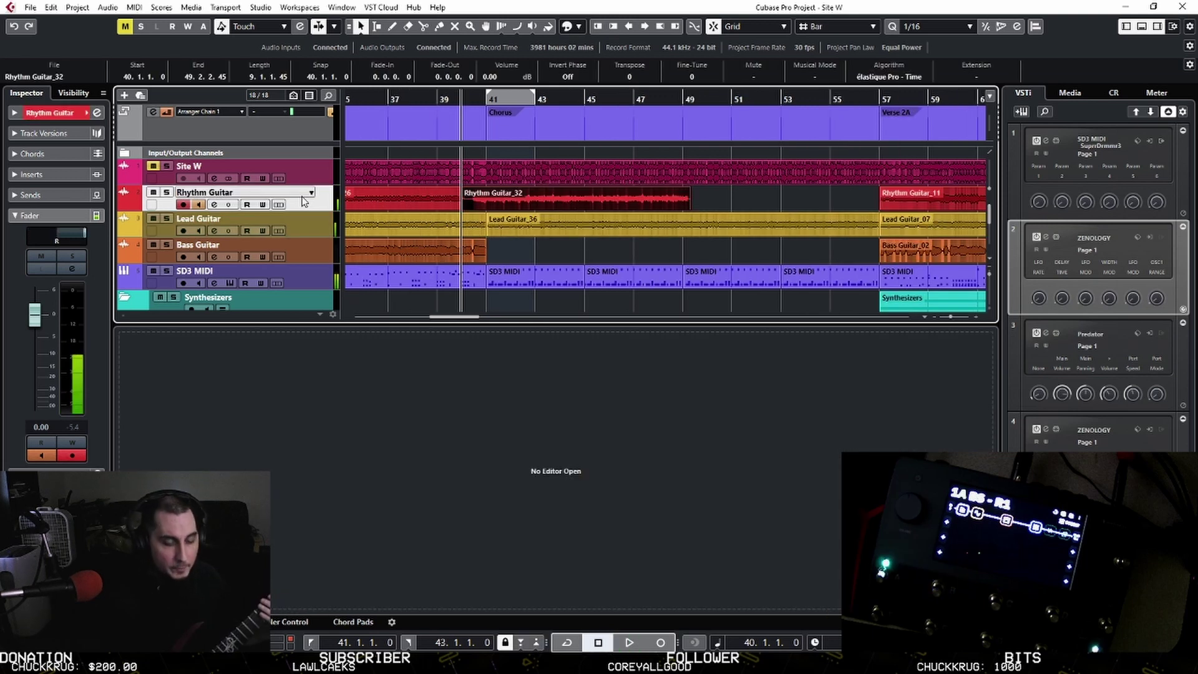
pyautogui.press('KP_Multiply')
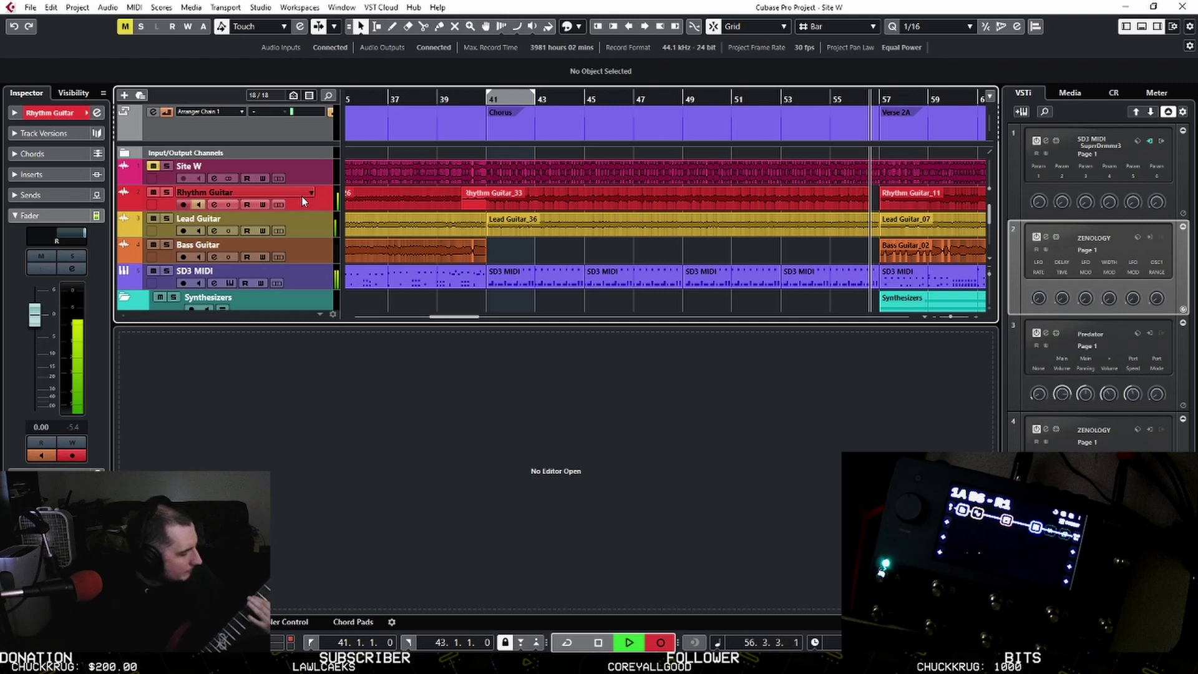
pyautogui.click(304, 200)
pyautogui.press('space')
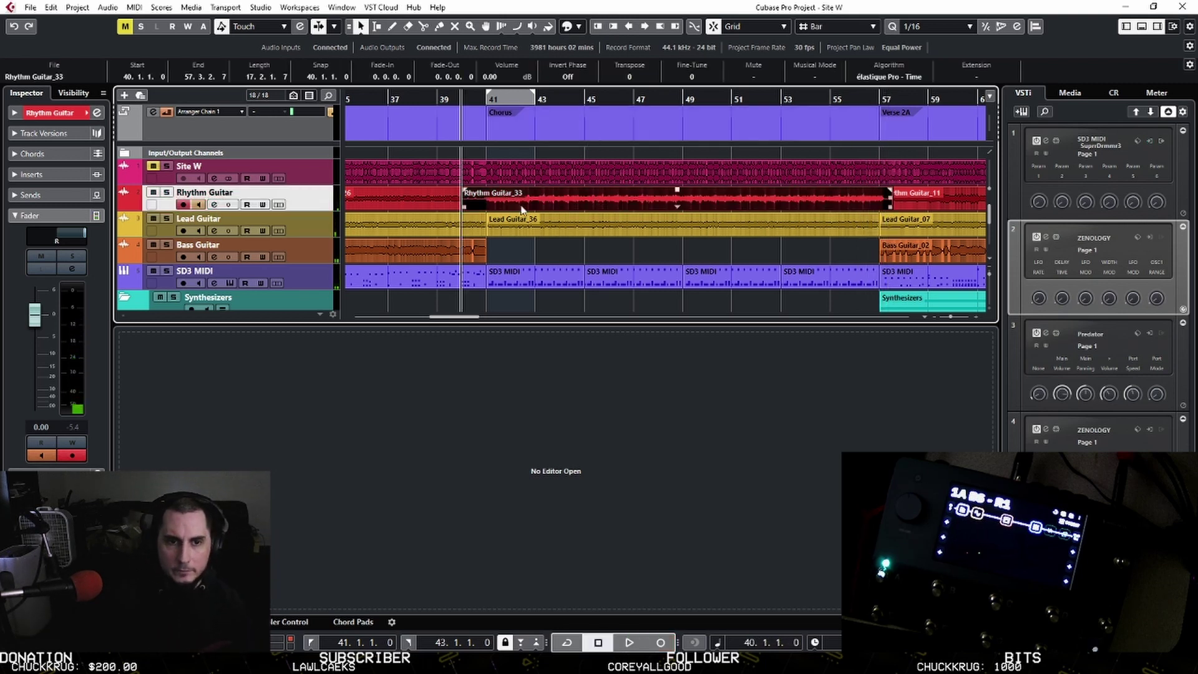
pyautogui.doubleClick(464, 207)
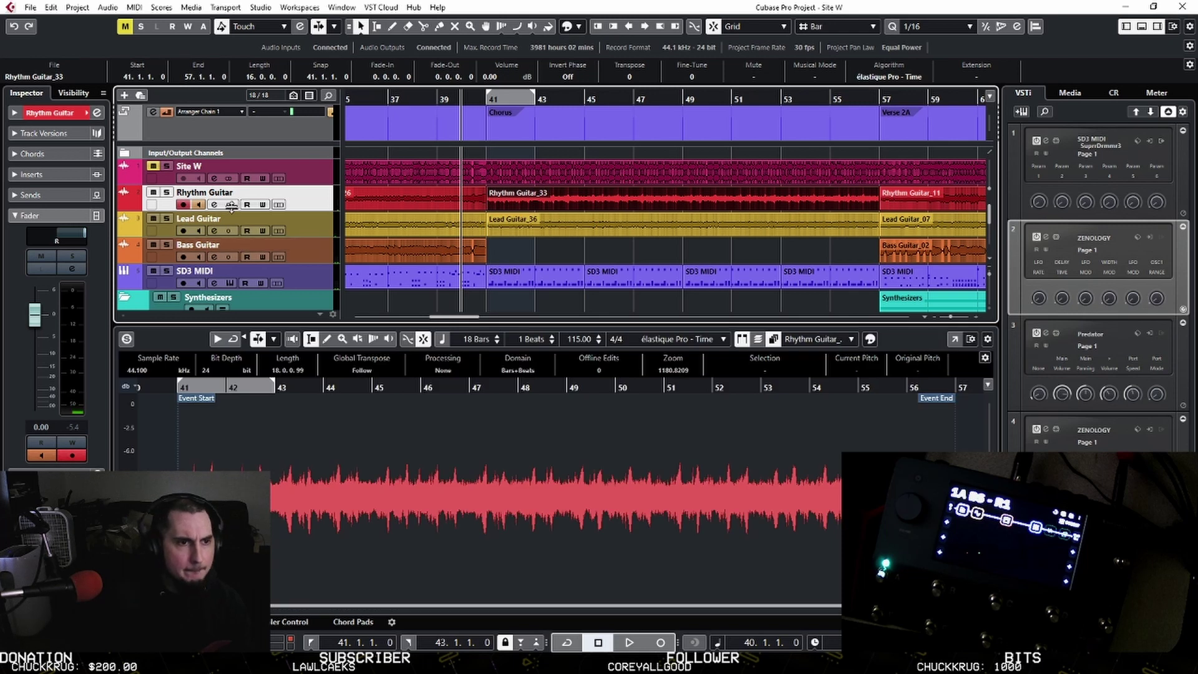
pyautogui.press('g')
pyautogui.press('g')
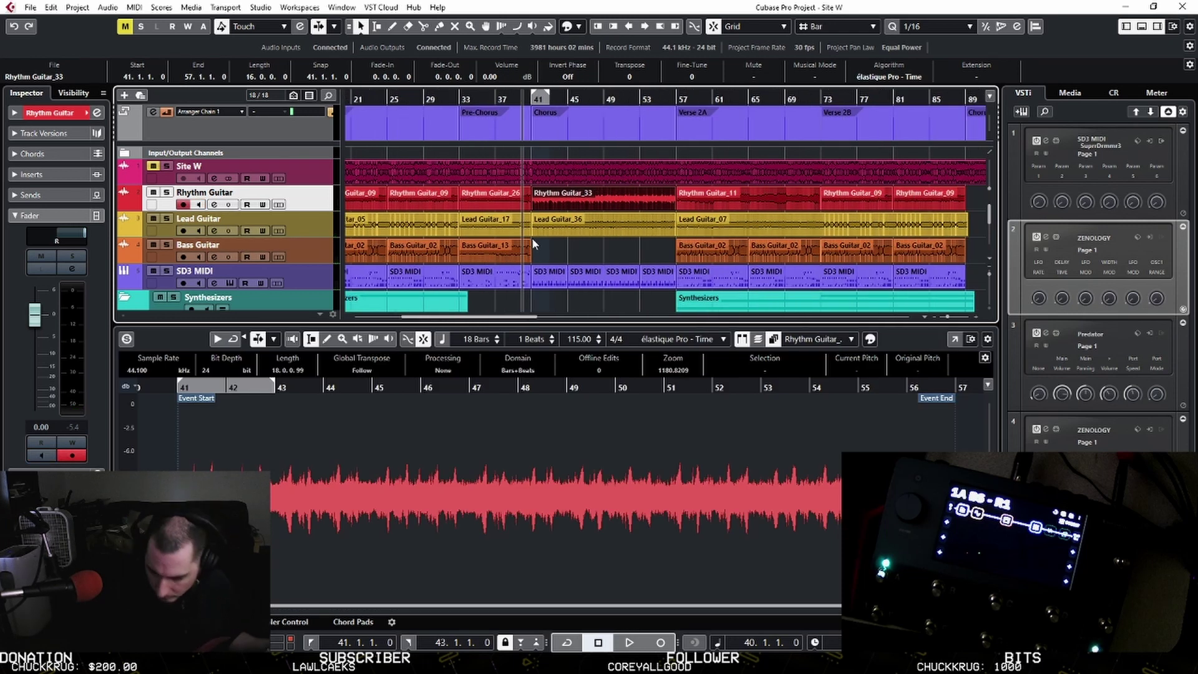